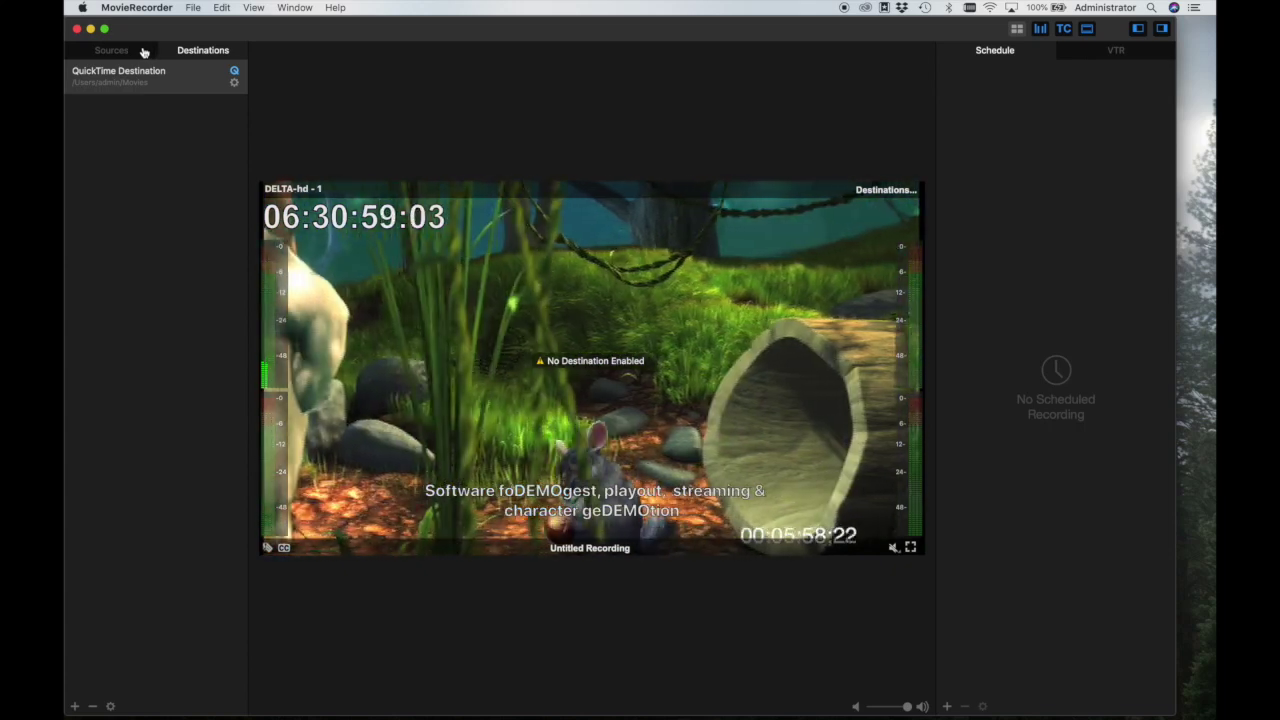
# Browse the Sources, Destinations, VTR control and Schedule panels.
pyautogui.click(111, 50)
pyautogui.click(173, 51)
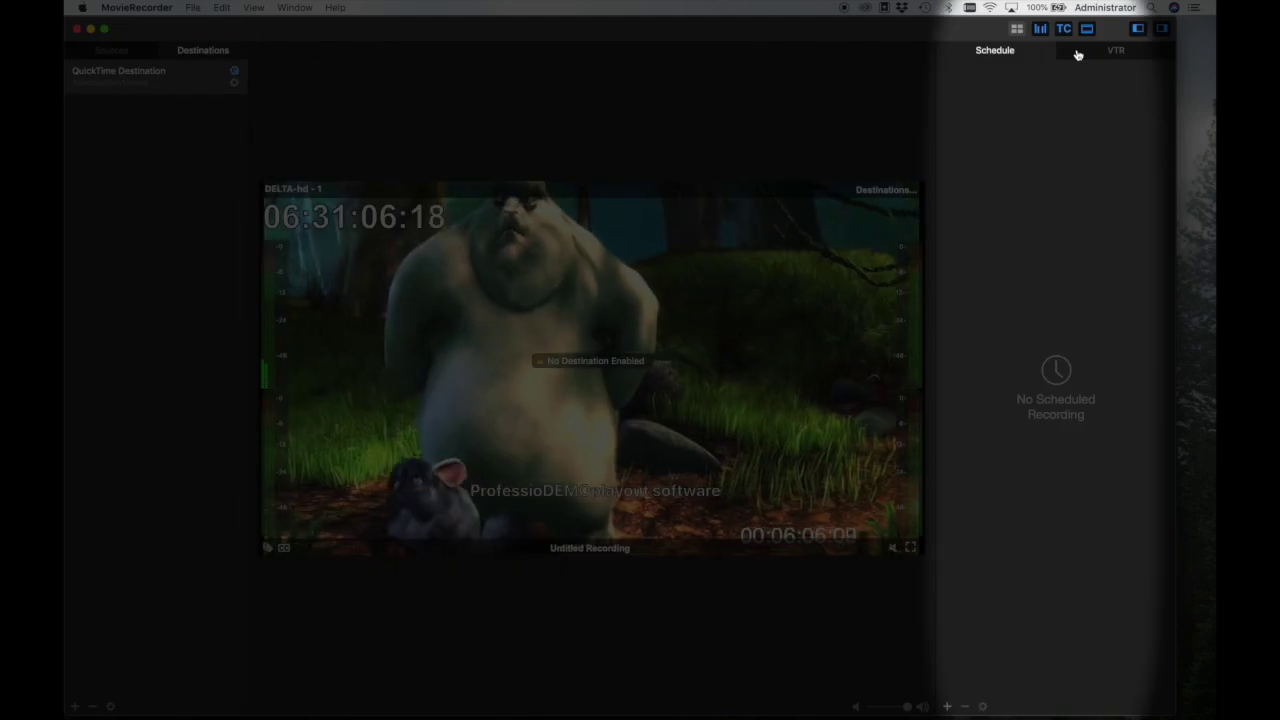
pyautogui.click(1078, 55)
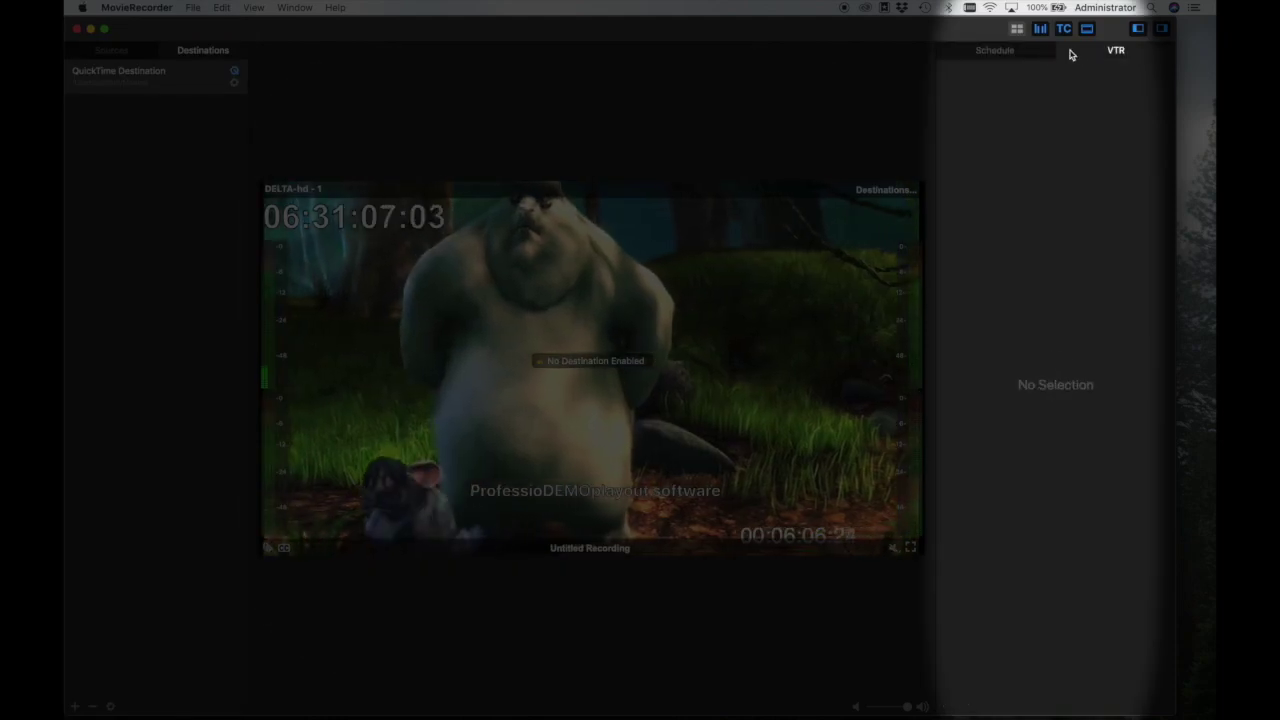
pyautogui.click(1034, 51)
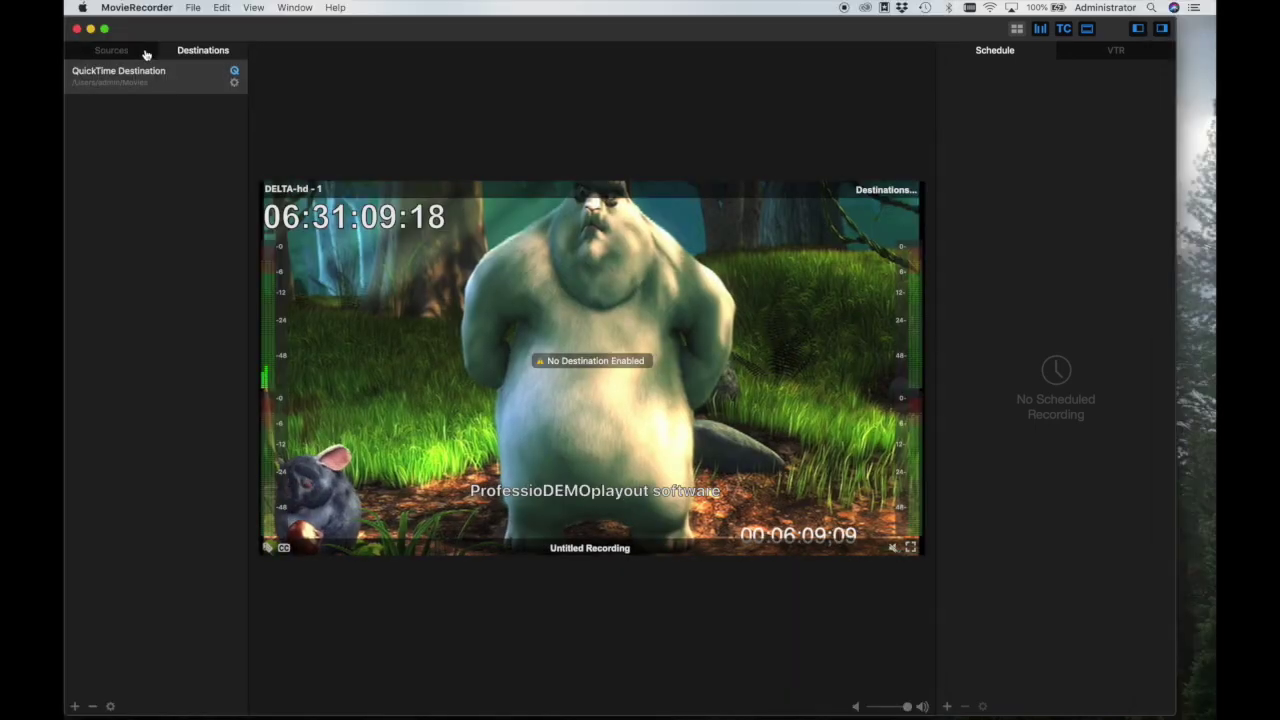
# Expand the Local, NDI and Remote Controlled sources, then disable DELTA-hd - 1 and the MINI8-I3-MOJAVE NDI source.
pyautogui.click(144, 53)
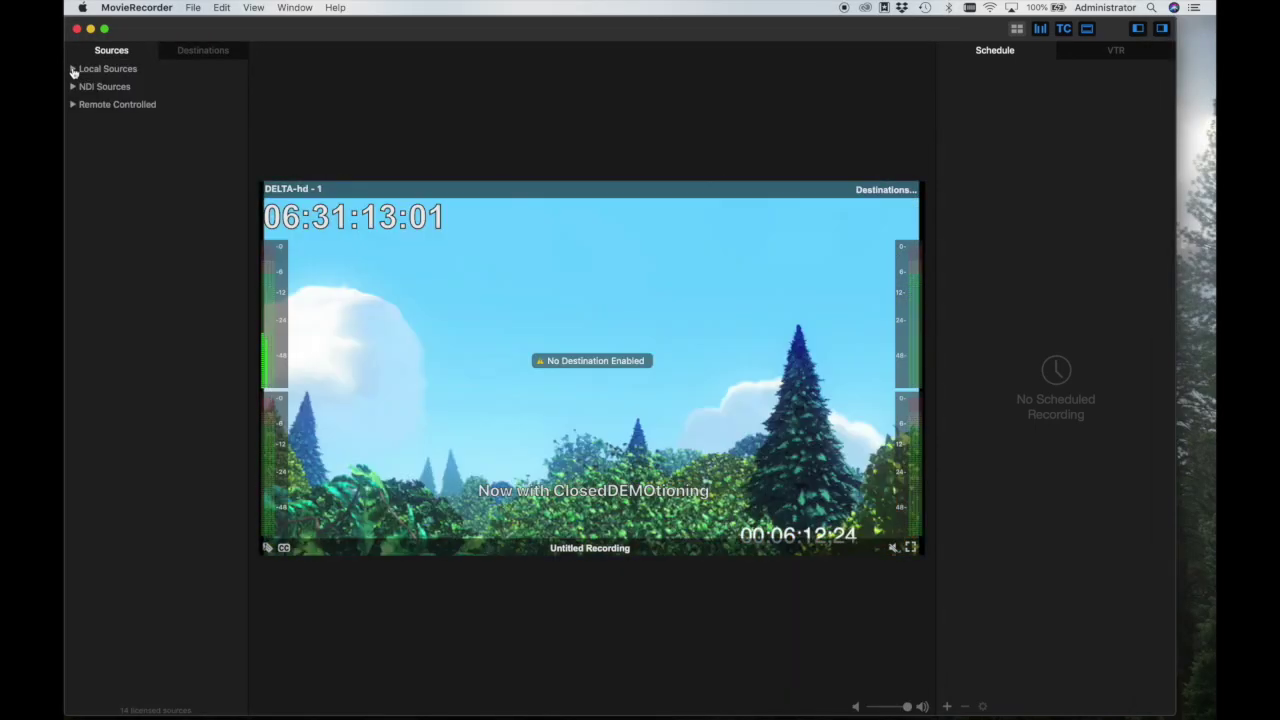
pyautogui.click(72, 69)
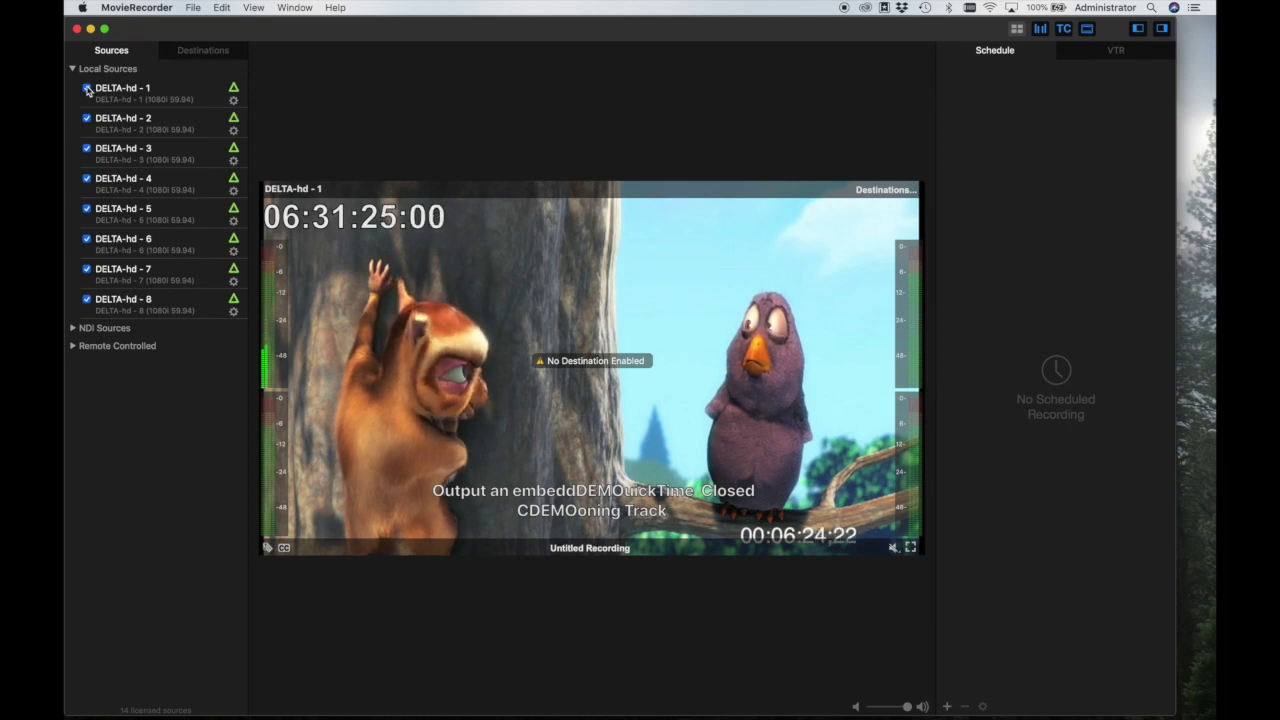
pyautogui.click(87, 89)
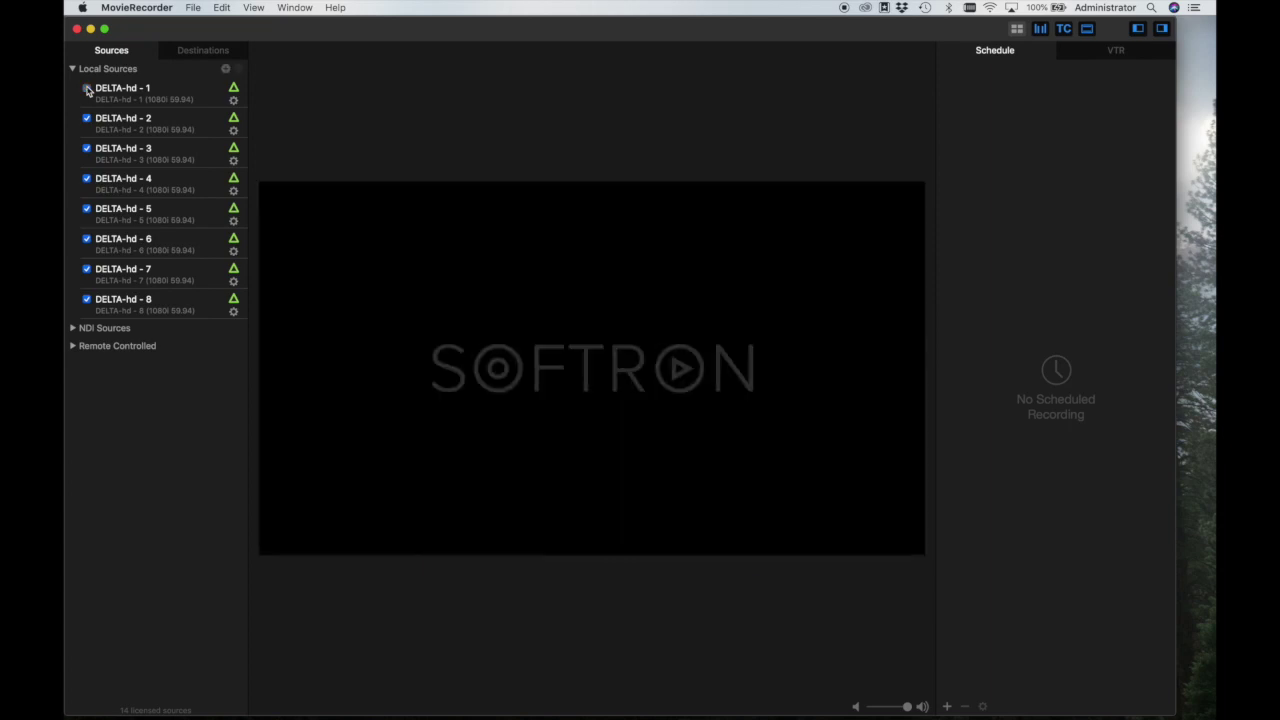
pyautogui.click(73, 328)
pyautogui.click(87, 348)
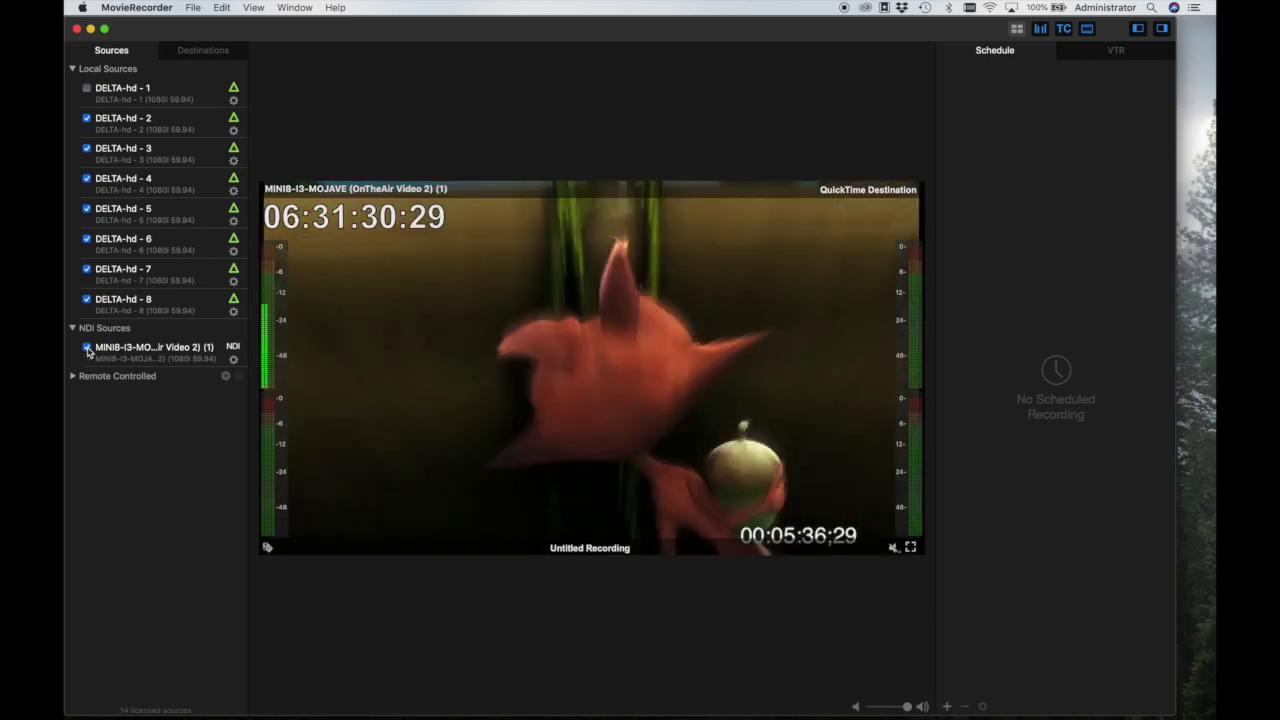
pyautogui.click(73, 377)
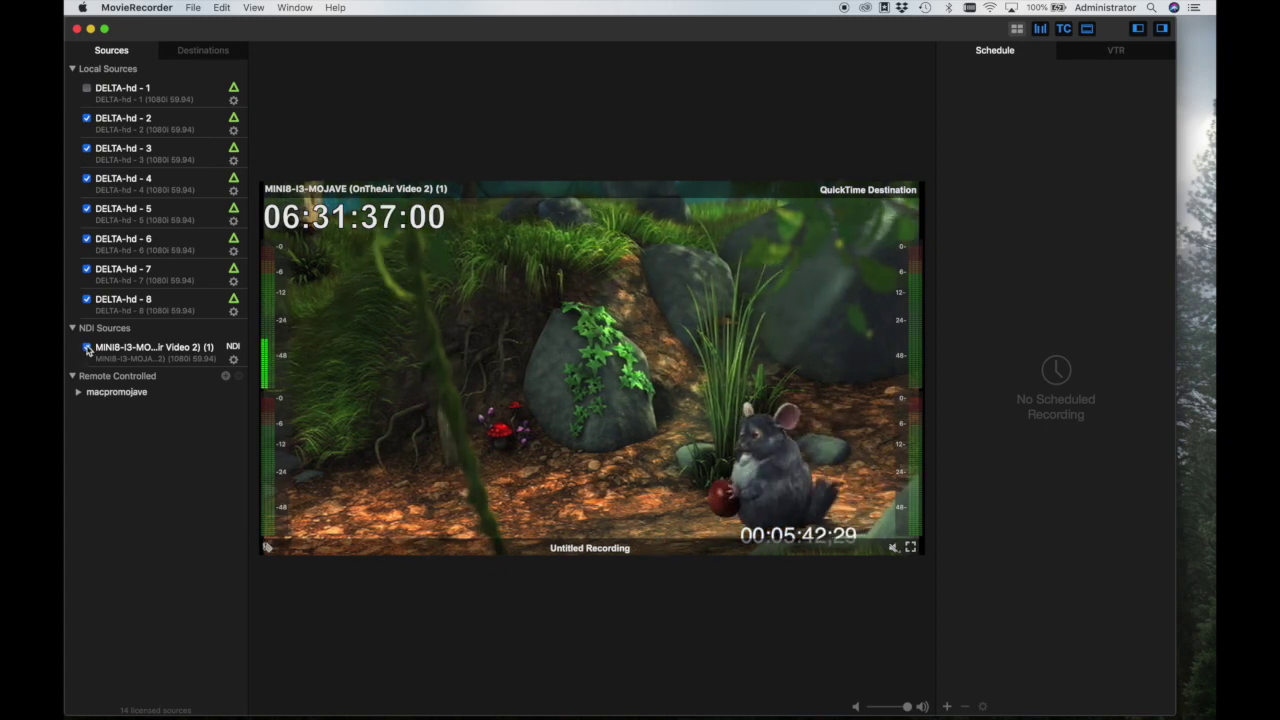
pyautogui.click(87, 347)
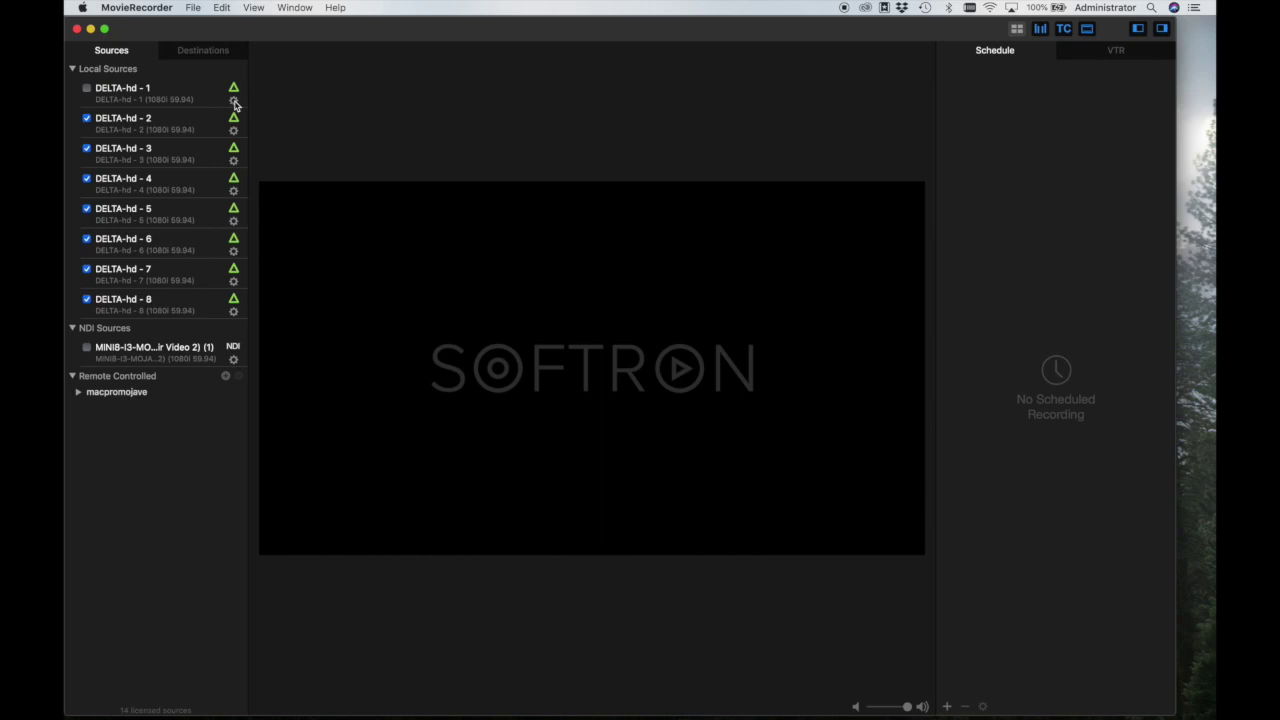
# Keep Video Device Audio as DELTA-hd - 1's audio source and re-enable DELTA-hd - 1.
pyautogui.click(234, 102)
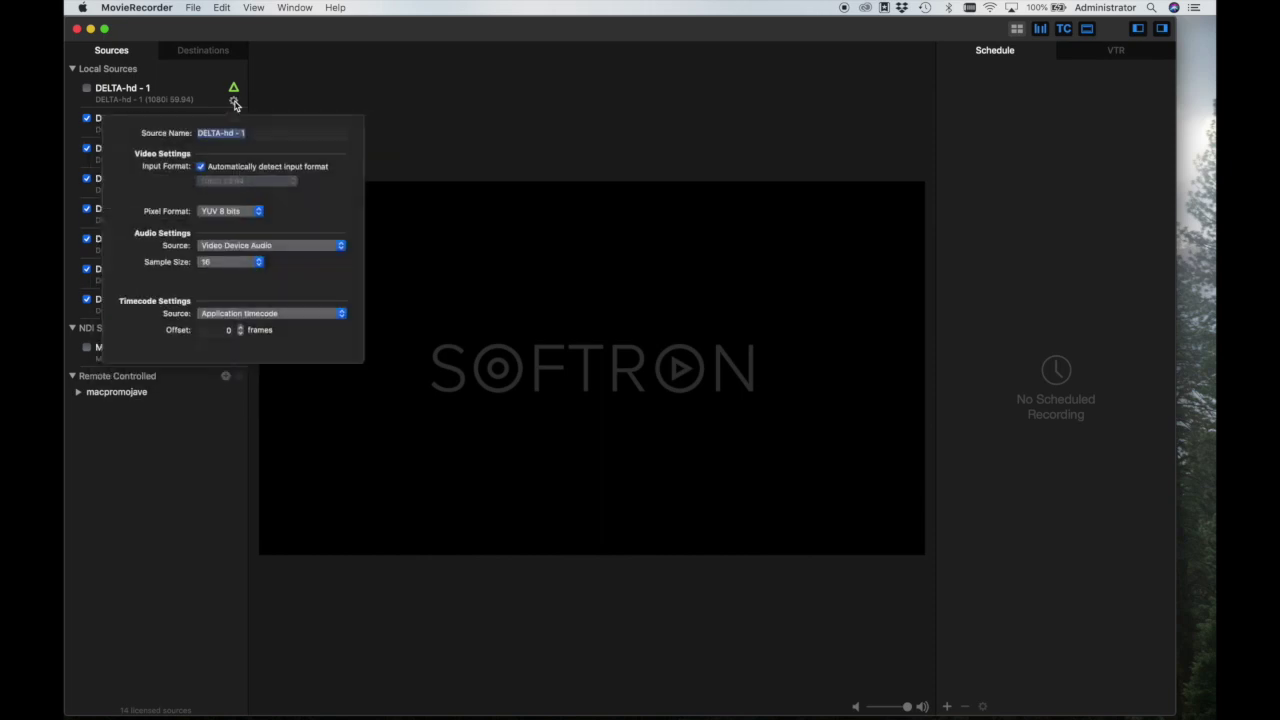
pyautogui.click(293, 247)
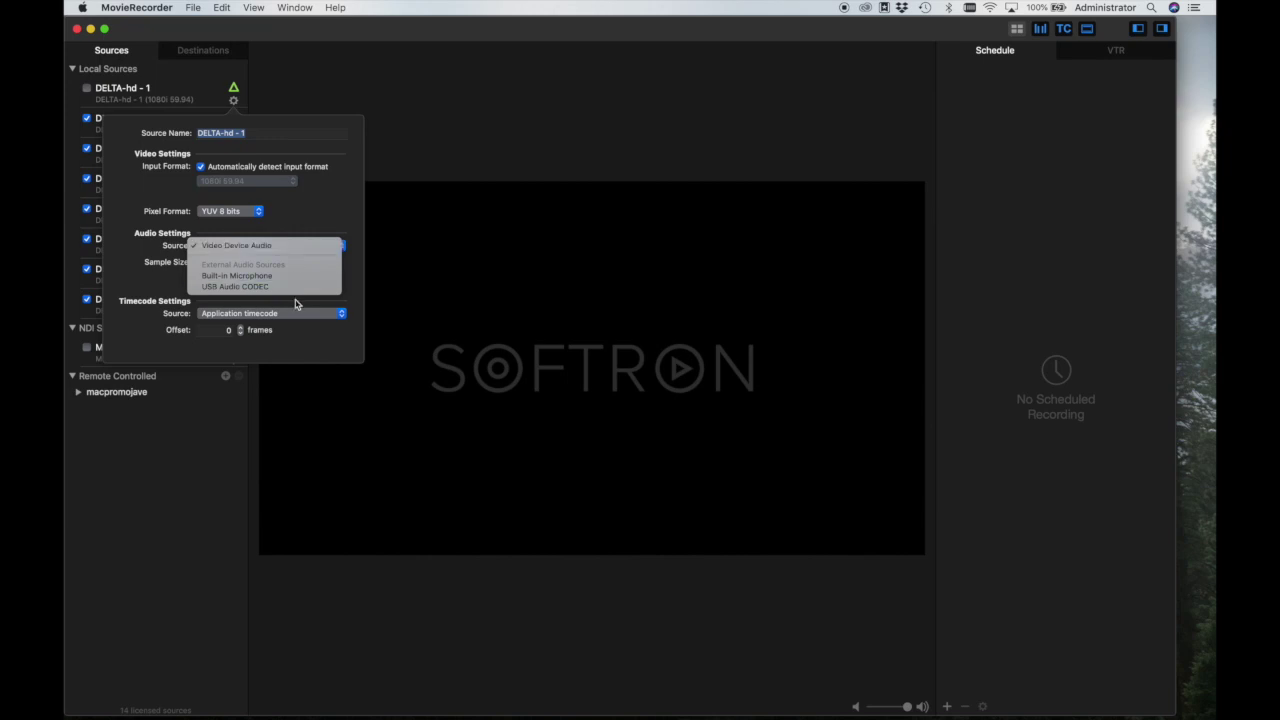
pyautogui.click(306, 222)
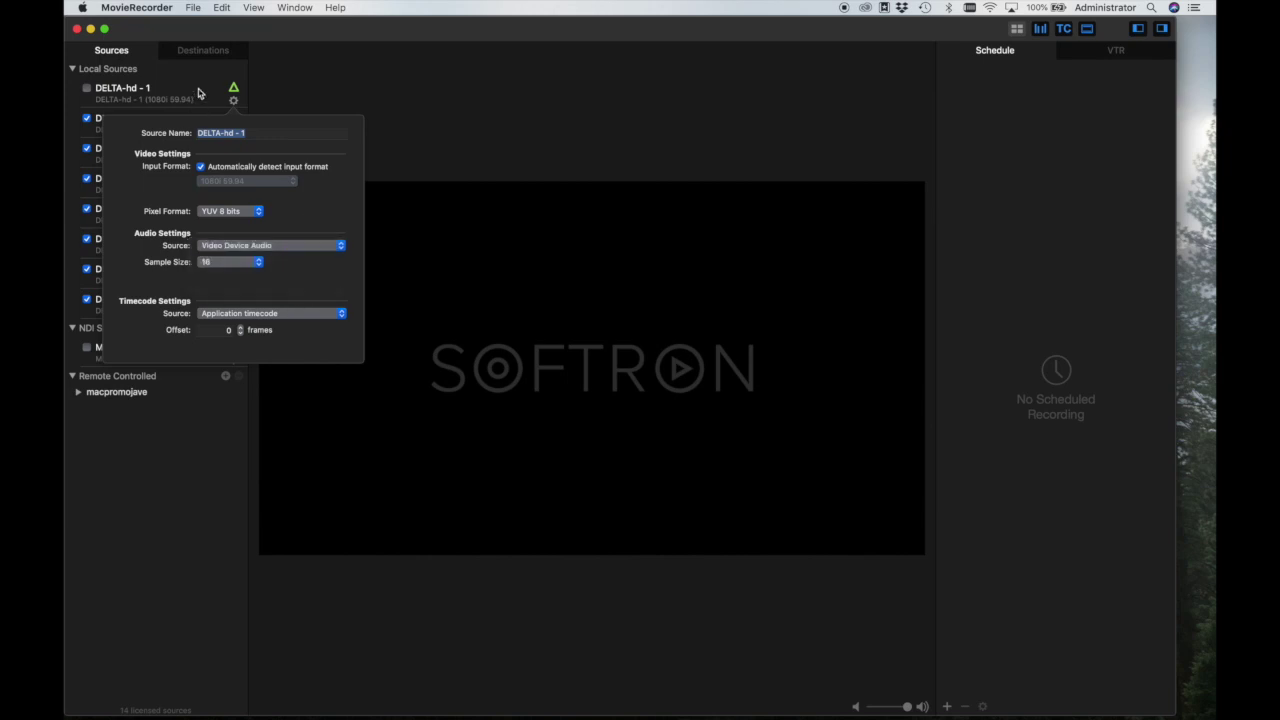
pyautogui.click(198, 93)
pyautogui.click(87, 91)
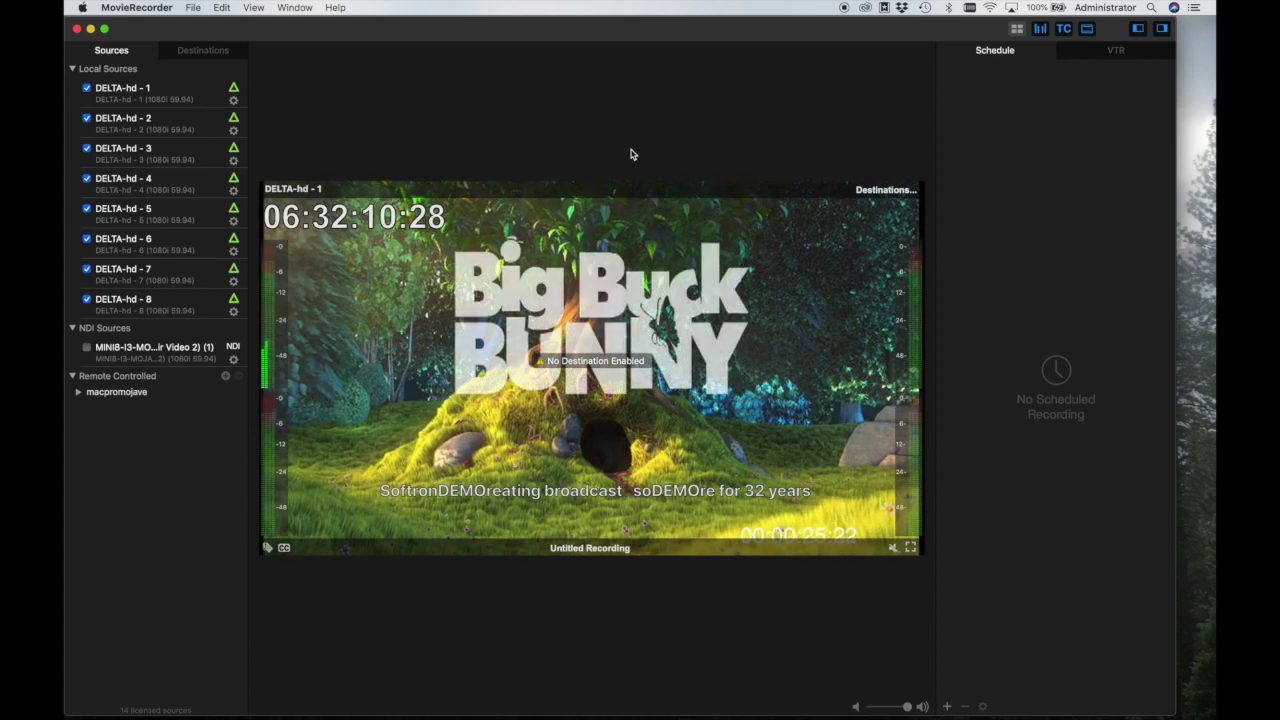
# Show the Destinations list containing QuickTime Destination.
pyautogui.click(215, 53)
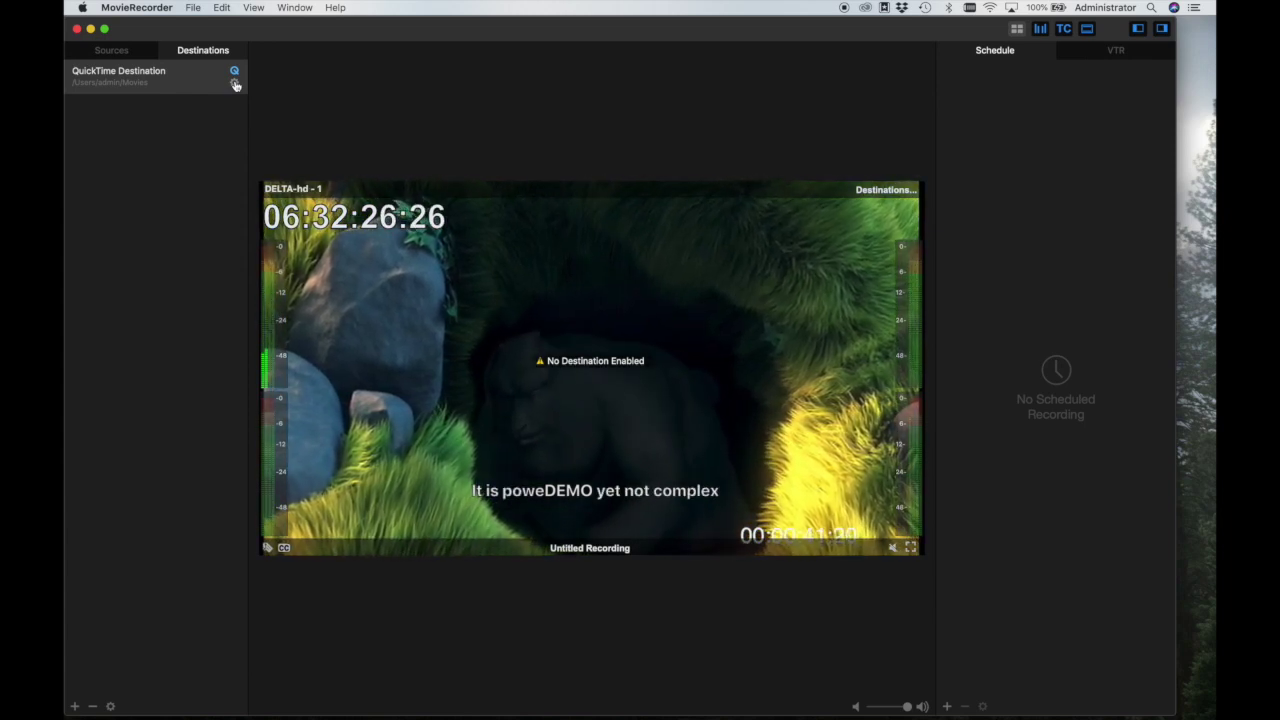
# Keep QuickTime Destination's Apple ProRes 422 (LT) preset and set edit-while-ingest to Classic.
pyautogui.click(235, 84)
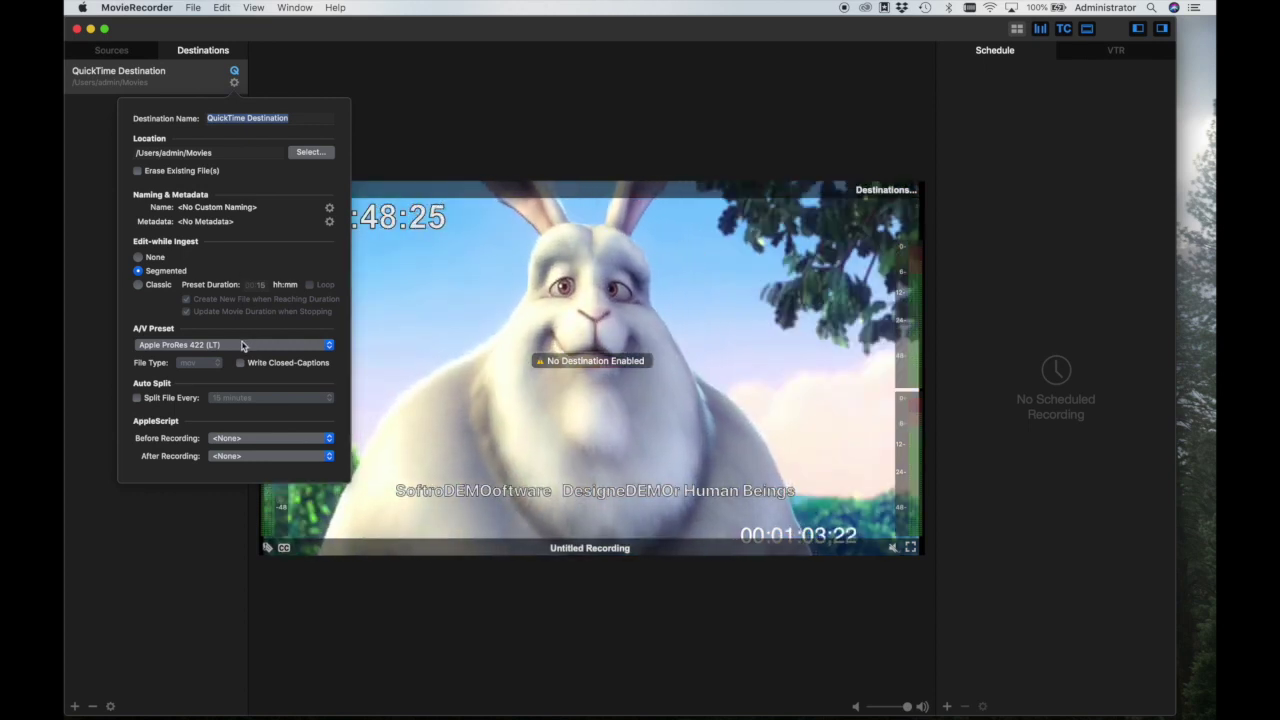
pyautogui.click(241, 345)
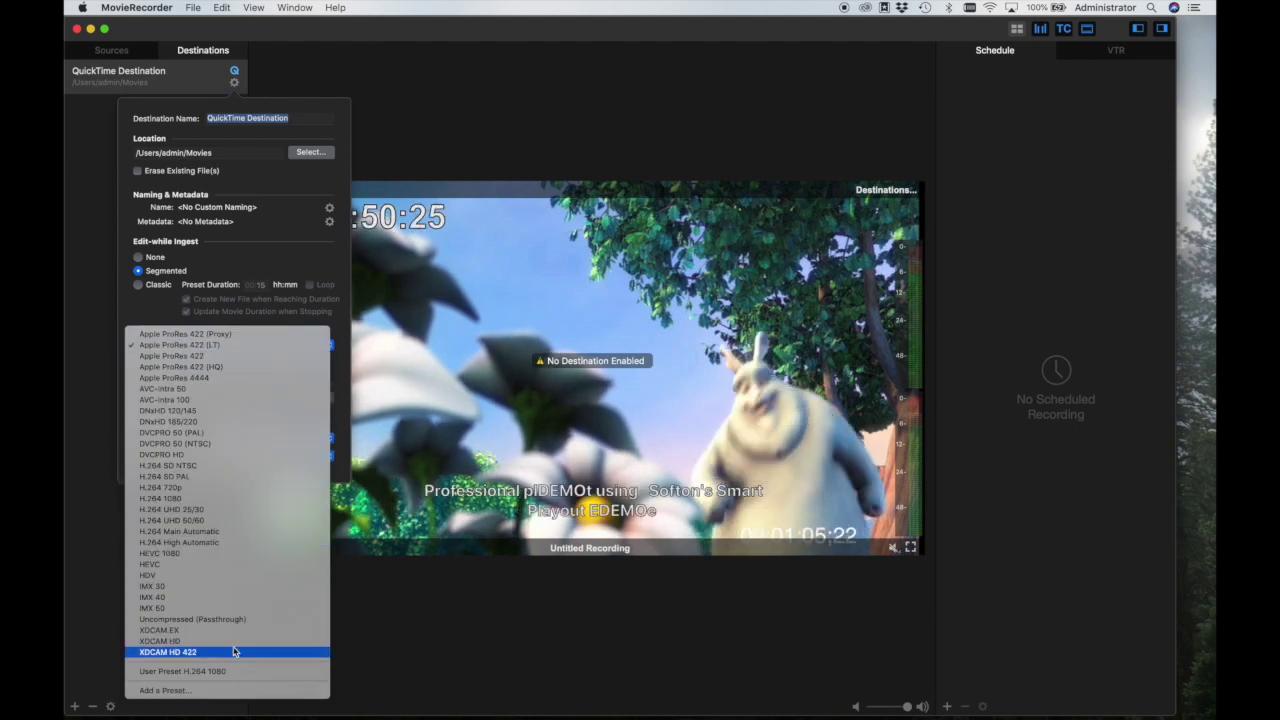
pyautogui.click(170, 278)
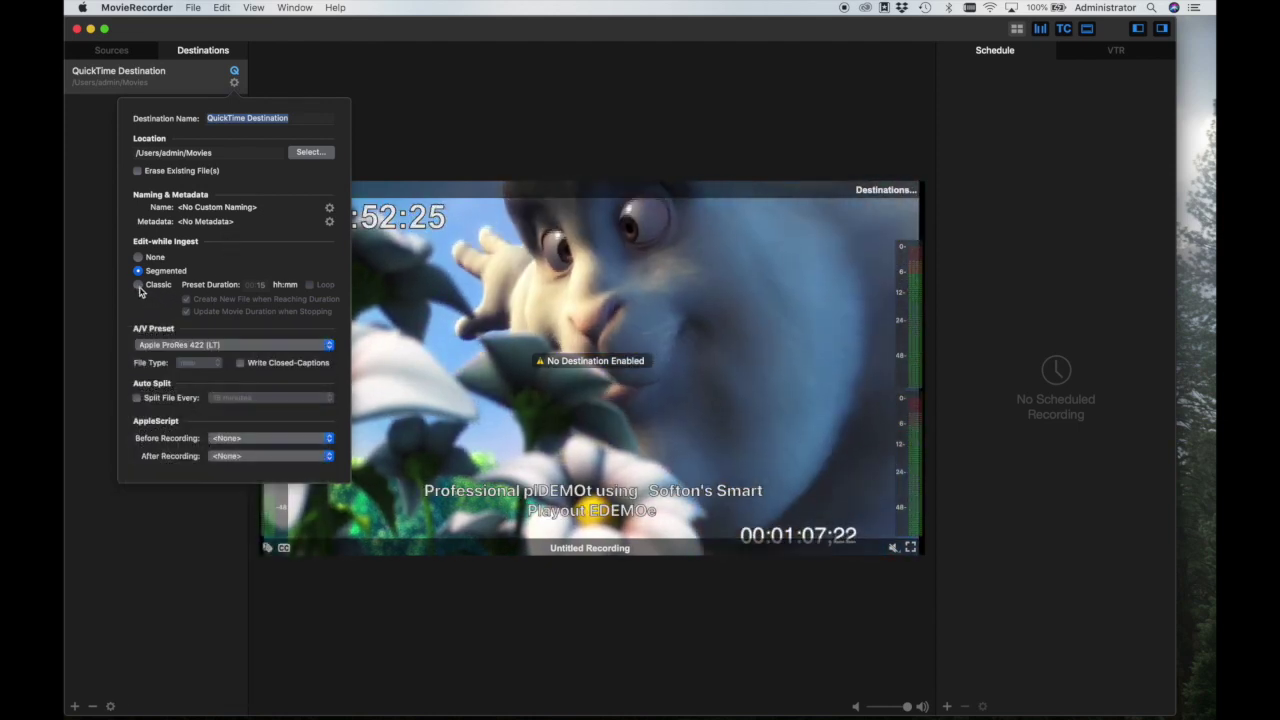
pyautogui.click(139, 286)
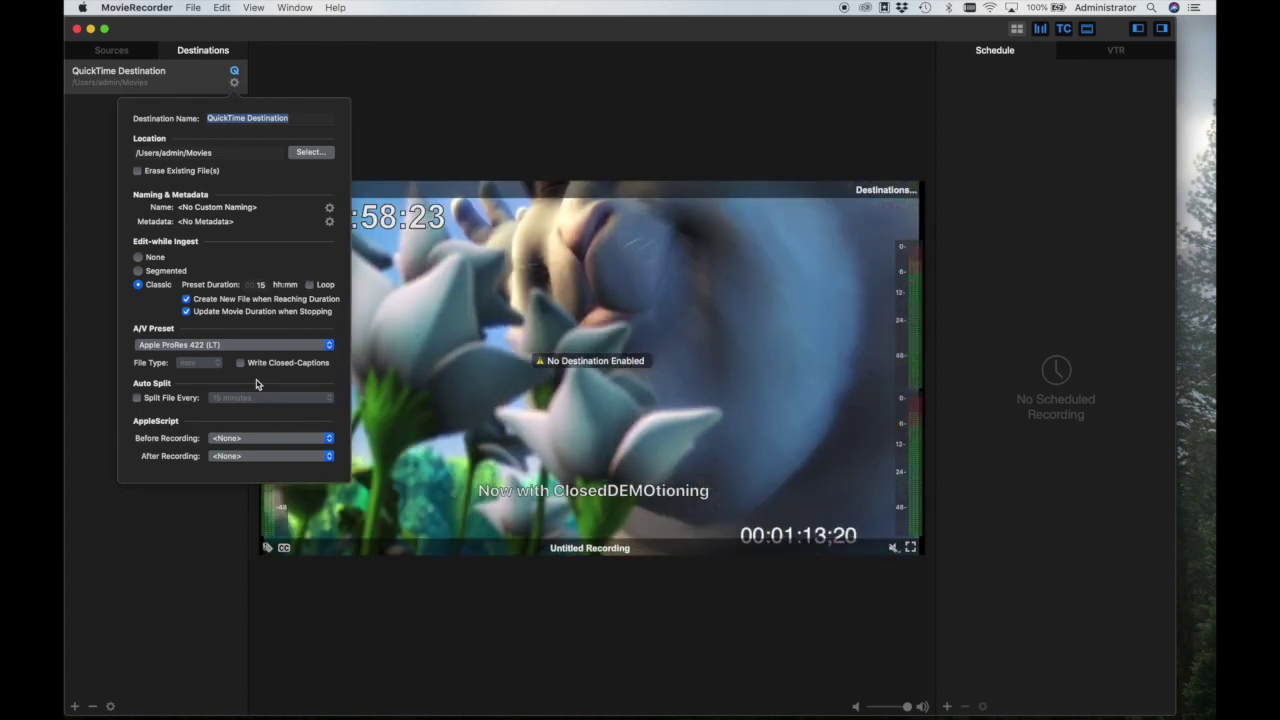
# Enable closed captions and automatic file splitting every 30 minutes.
pyautogui.click(240, 363)
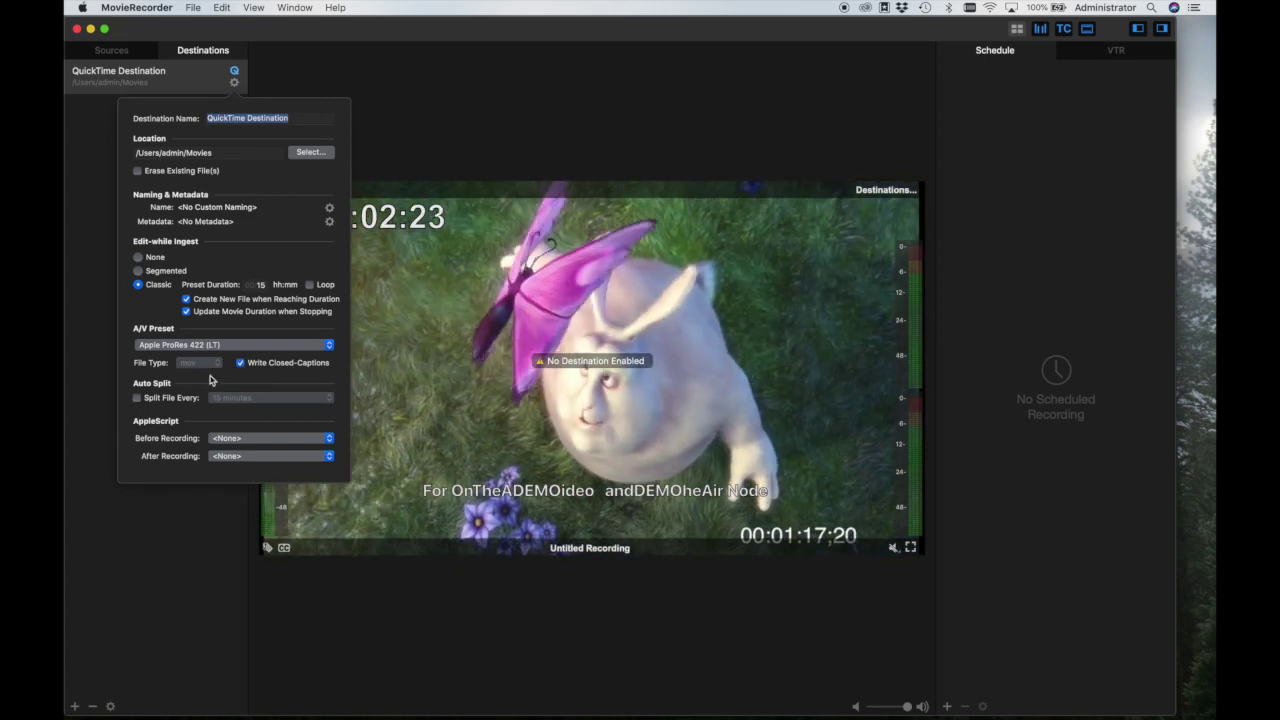
pyautogui.click(137, 398)
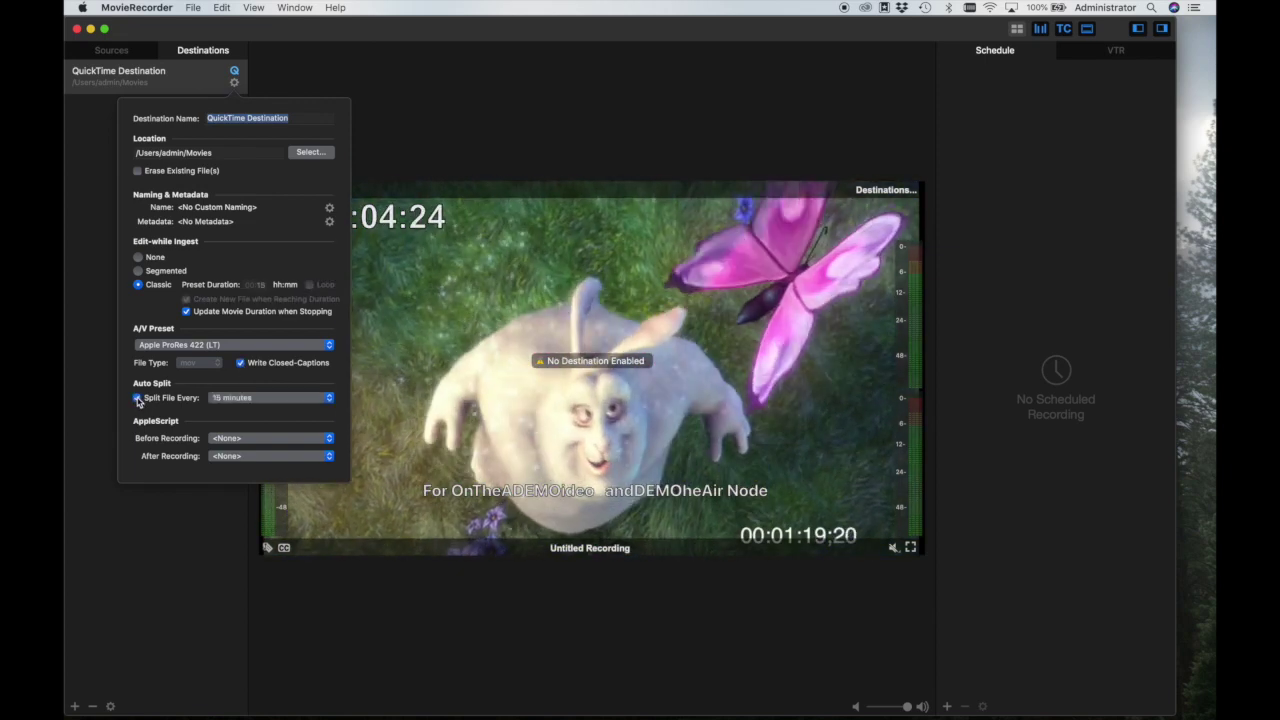
pyautogui.click(254, 398)
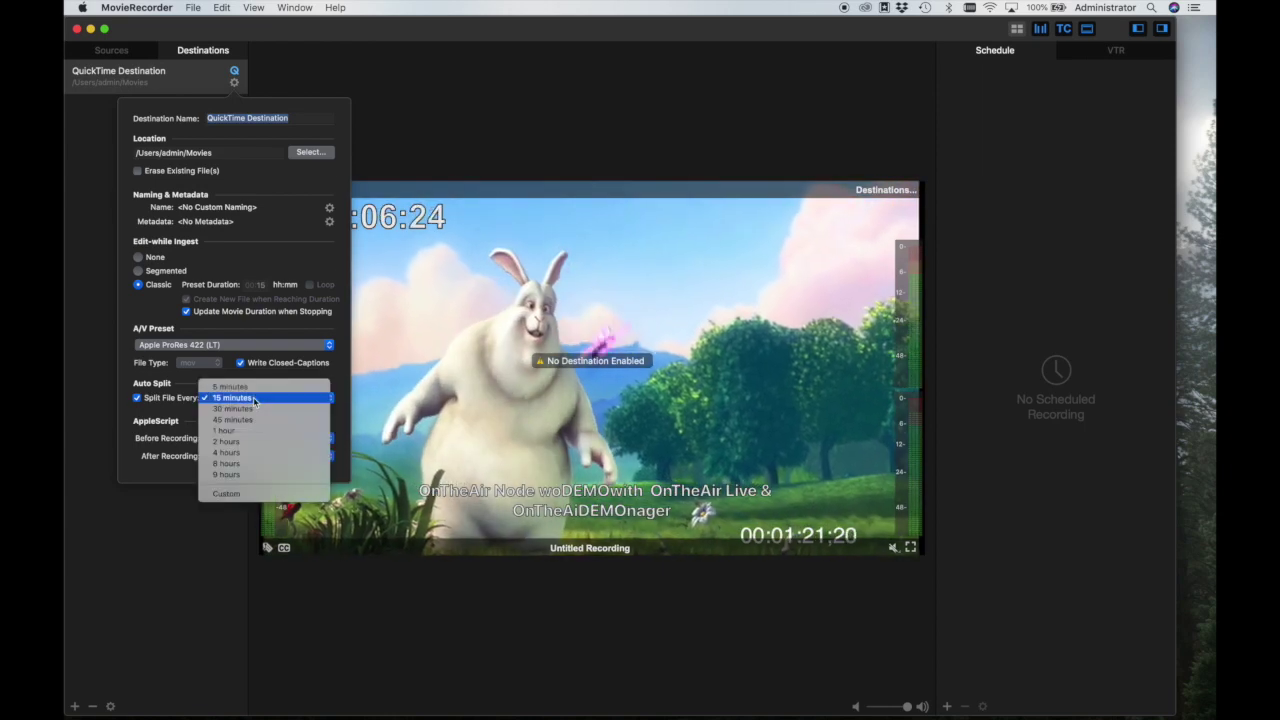
pyautogui.click(240, 412)
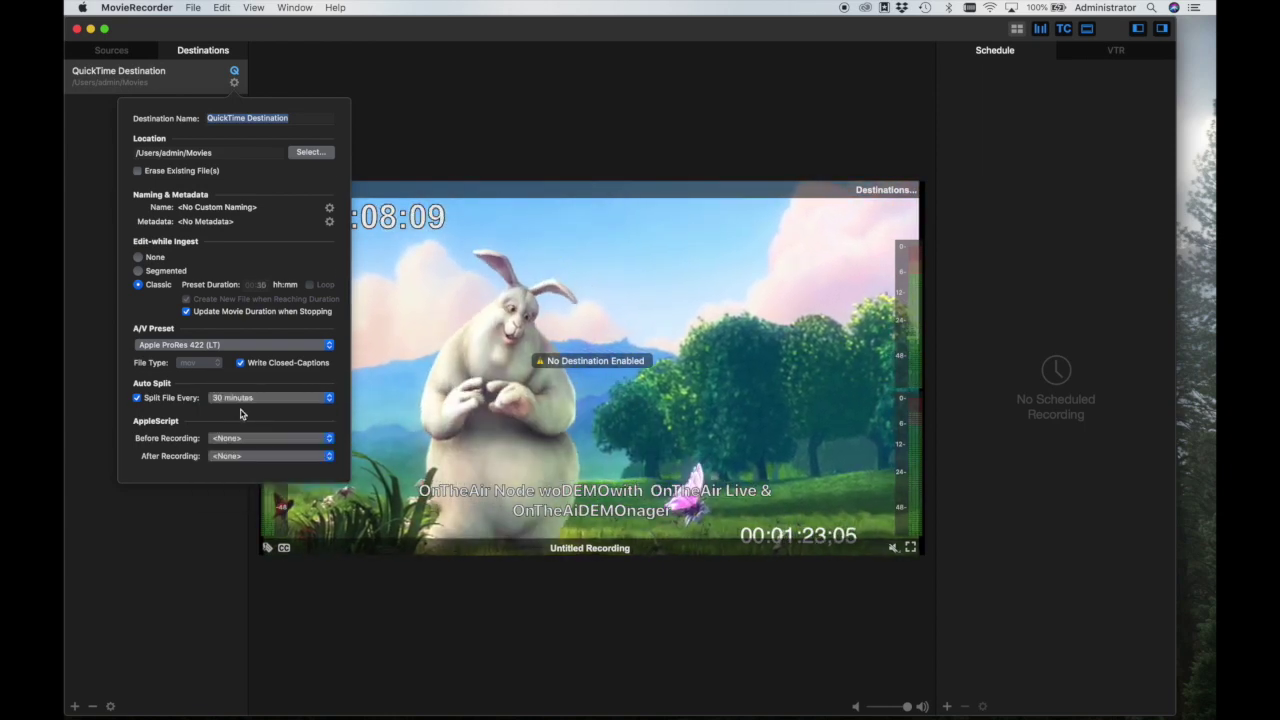
# Leave the before- and after-recording AppleScripts at <None> and close the destination settings.
pyautogui.click(331, 440)
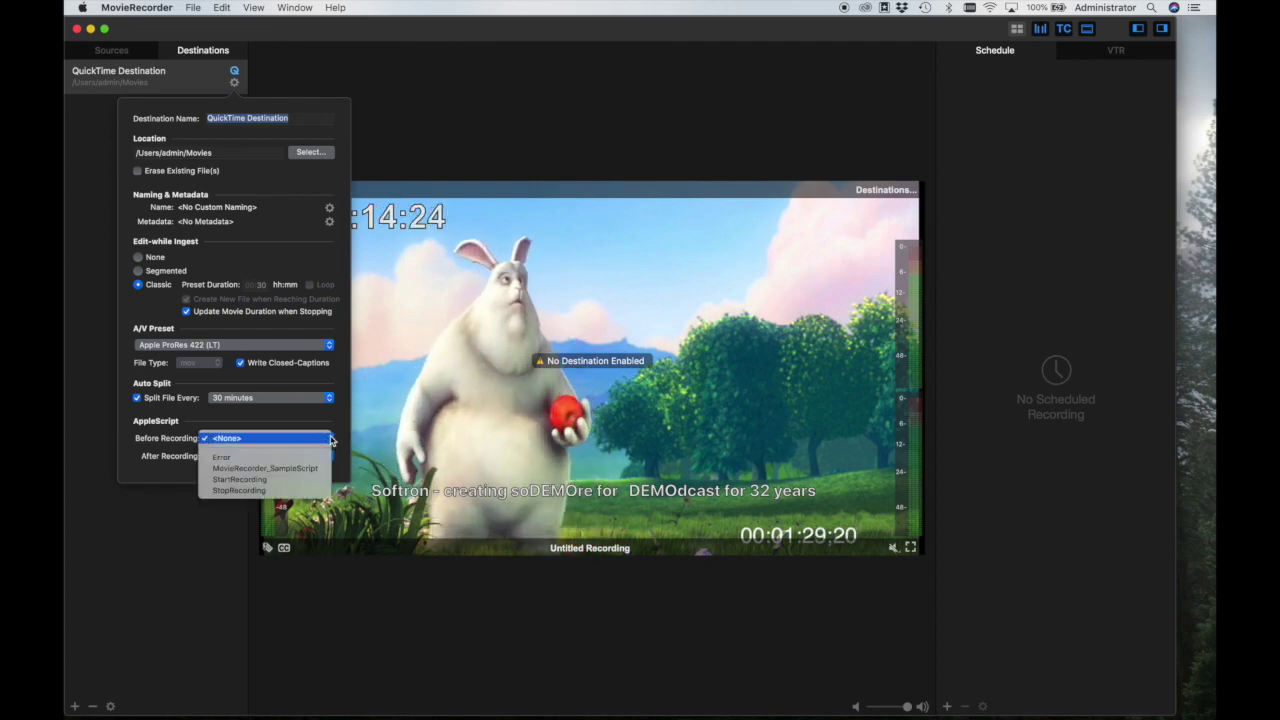
pyautogui.click(329, 430)
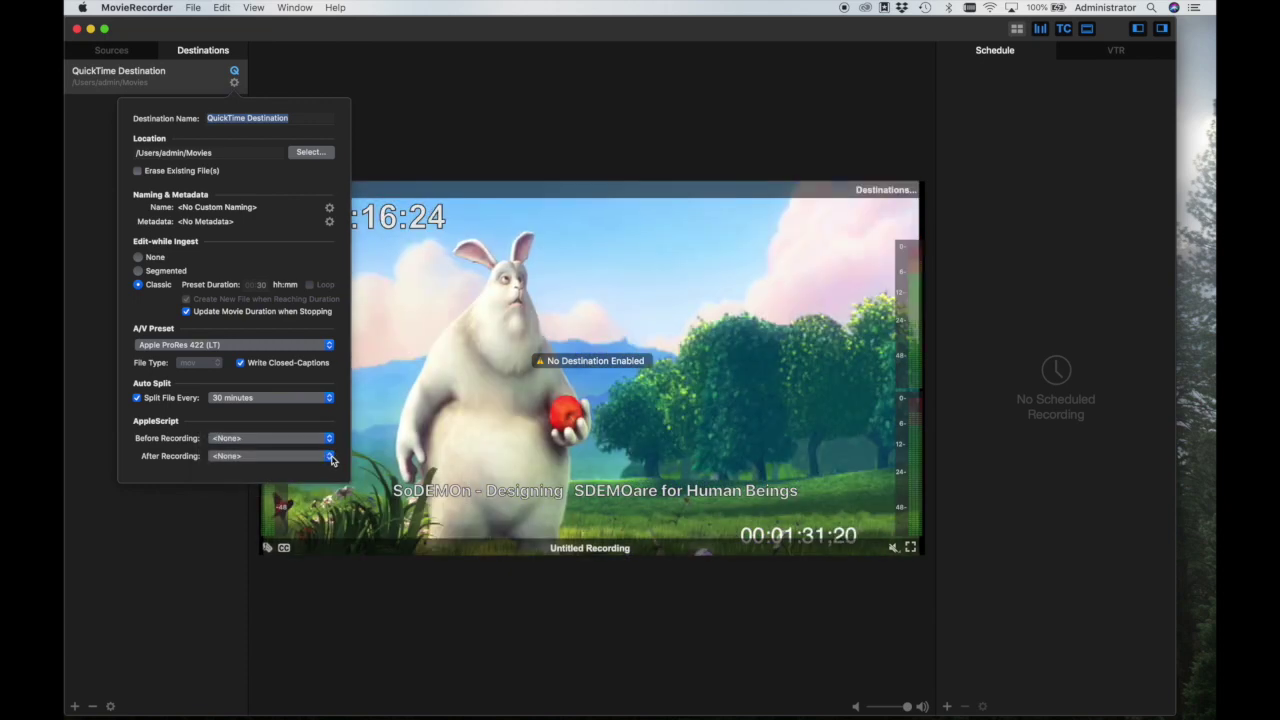
pyautogui.click(331, 456)
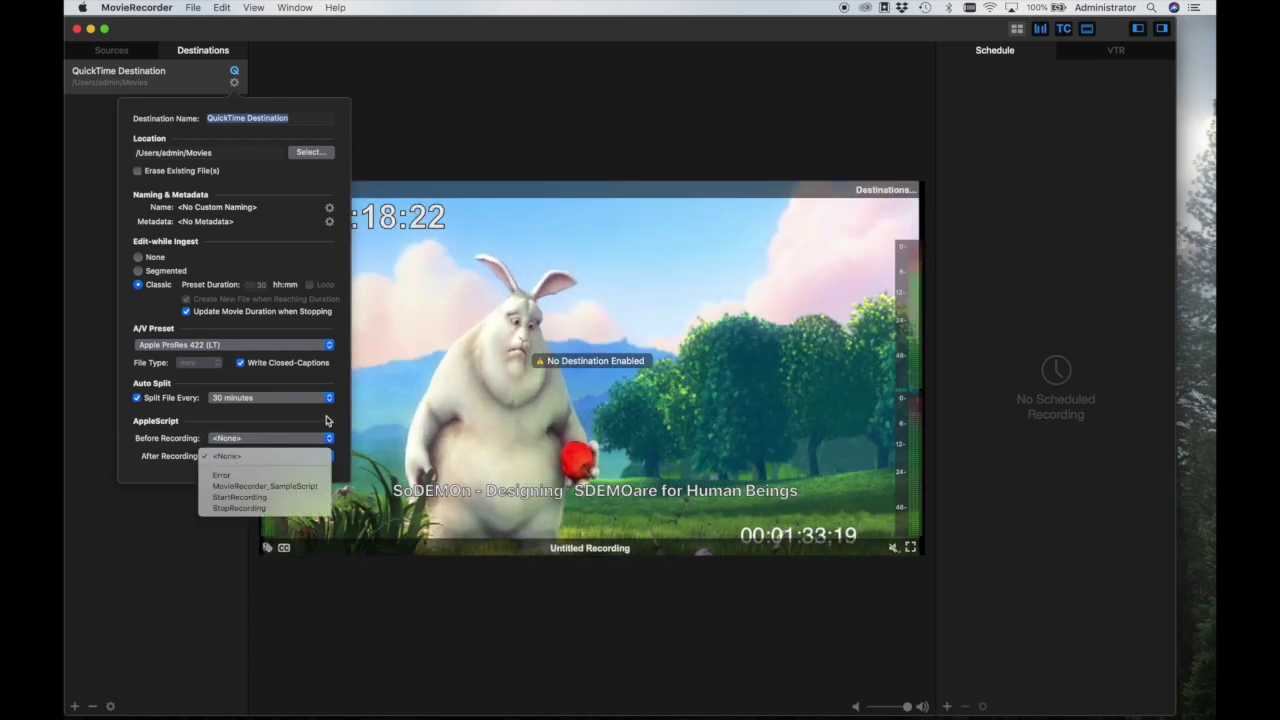
pyautogui.click(326, 421)
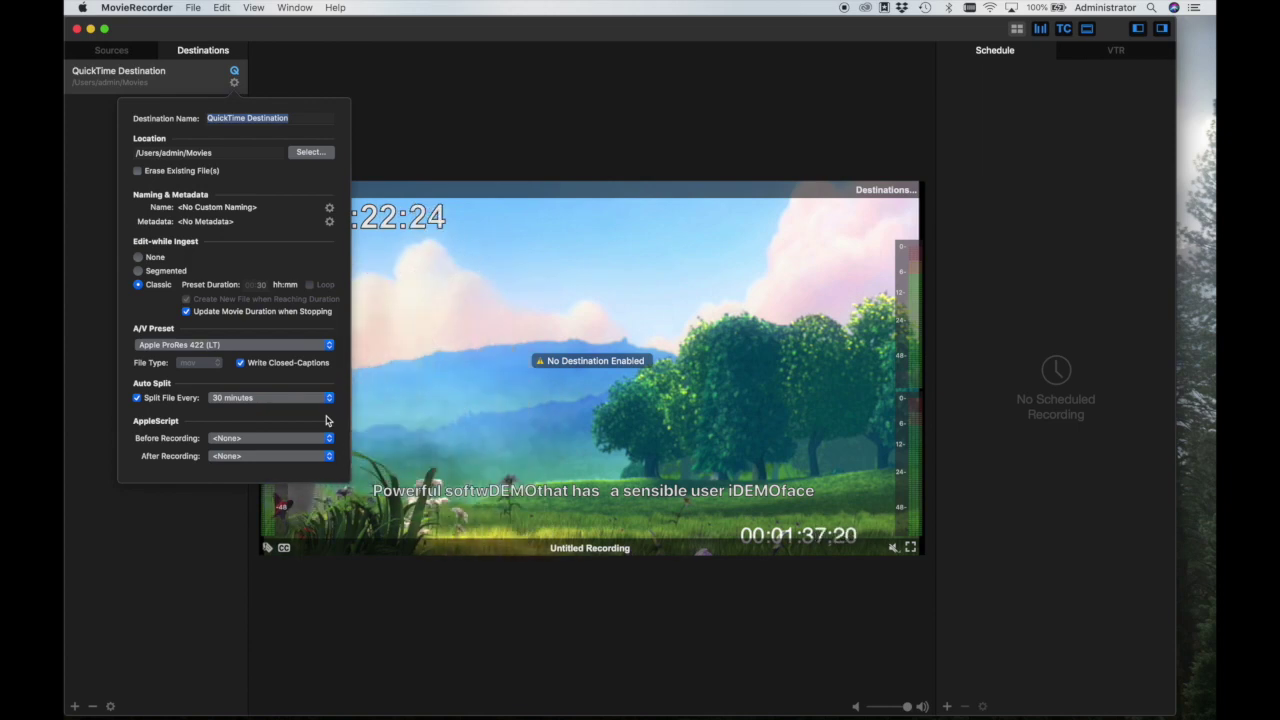
pyautogui.click(166, 566)
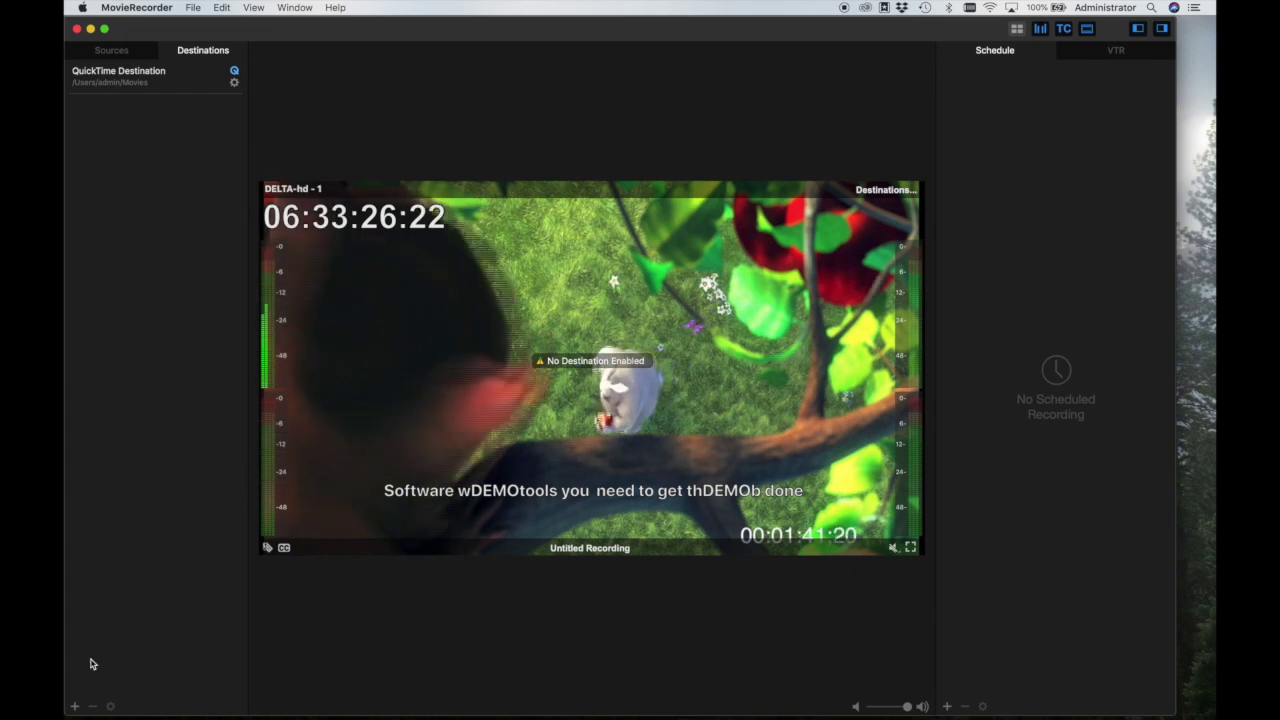
# Review the addable destination types, then solo QuickTime Destination on all sources.
pyautogui.click(75, 708)
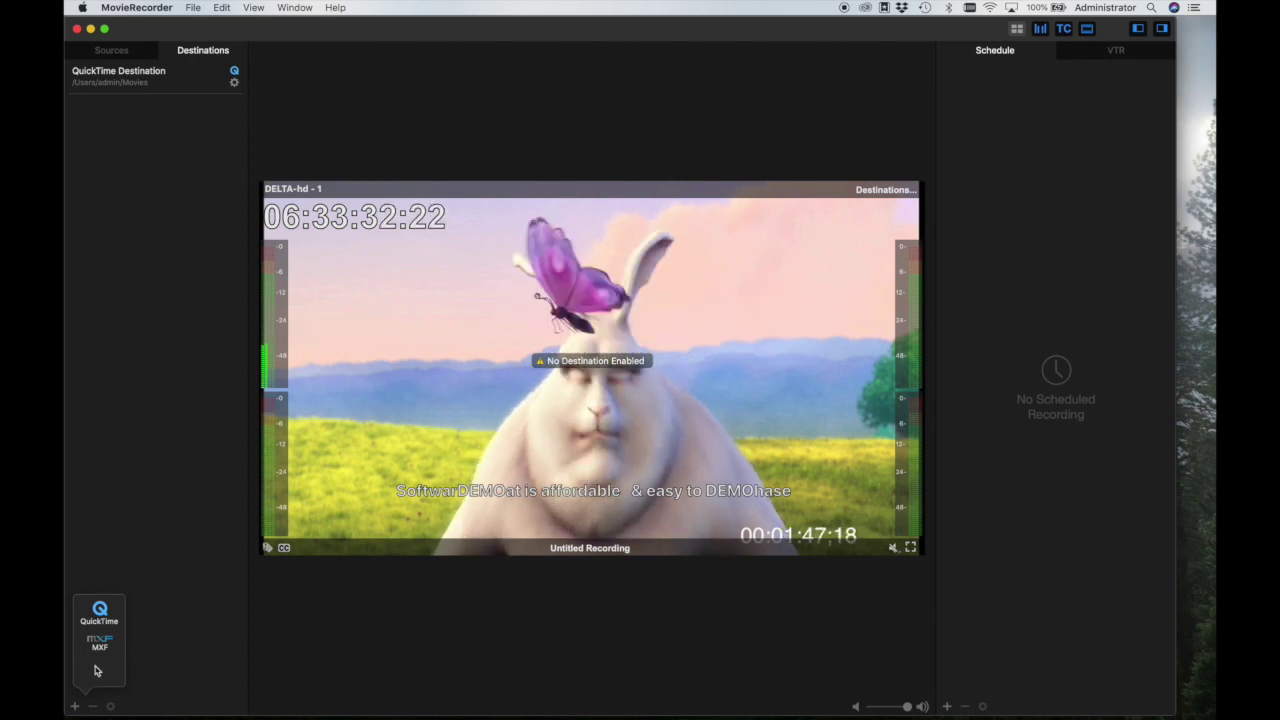
pyautogui.click(137, 465)
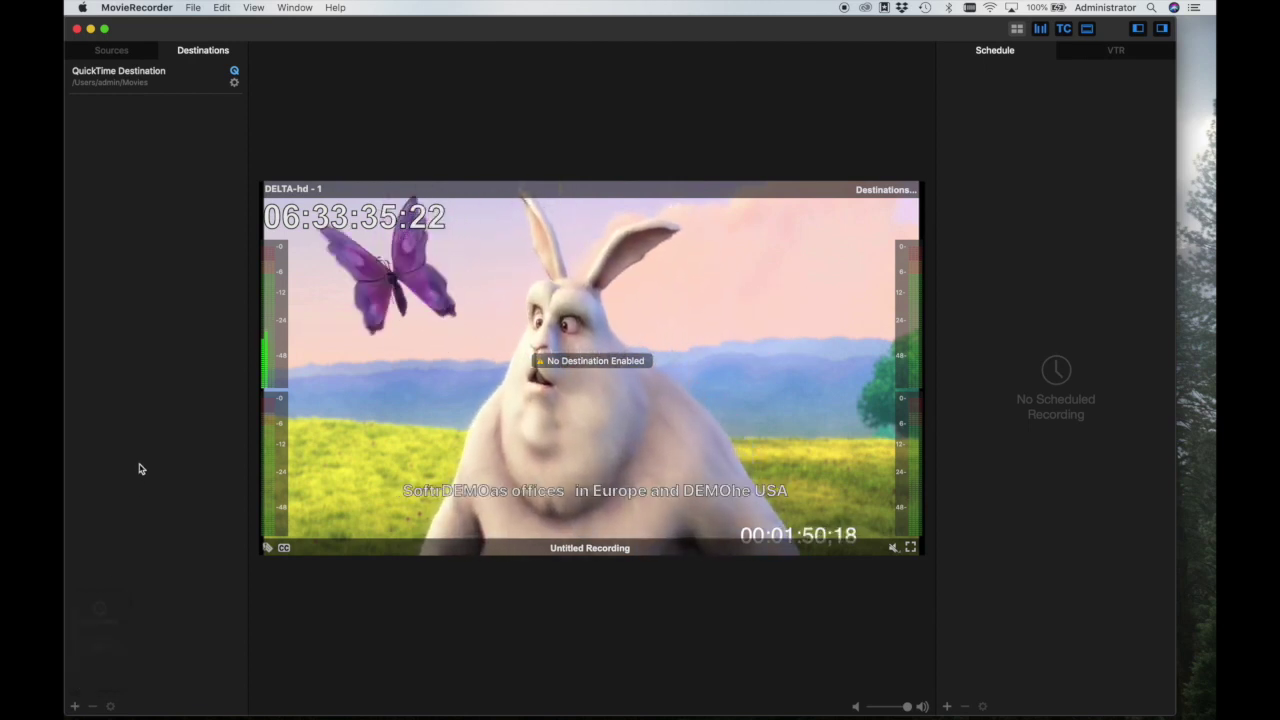
pyautogui.rightClick(192, 88)
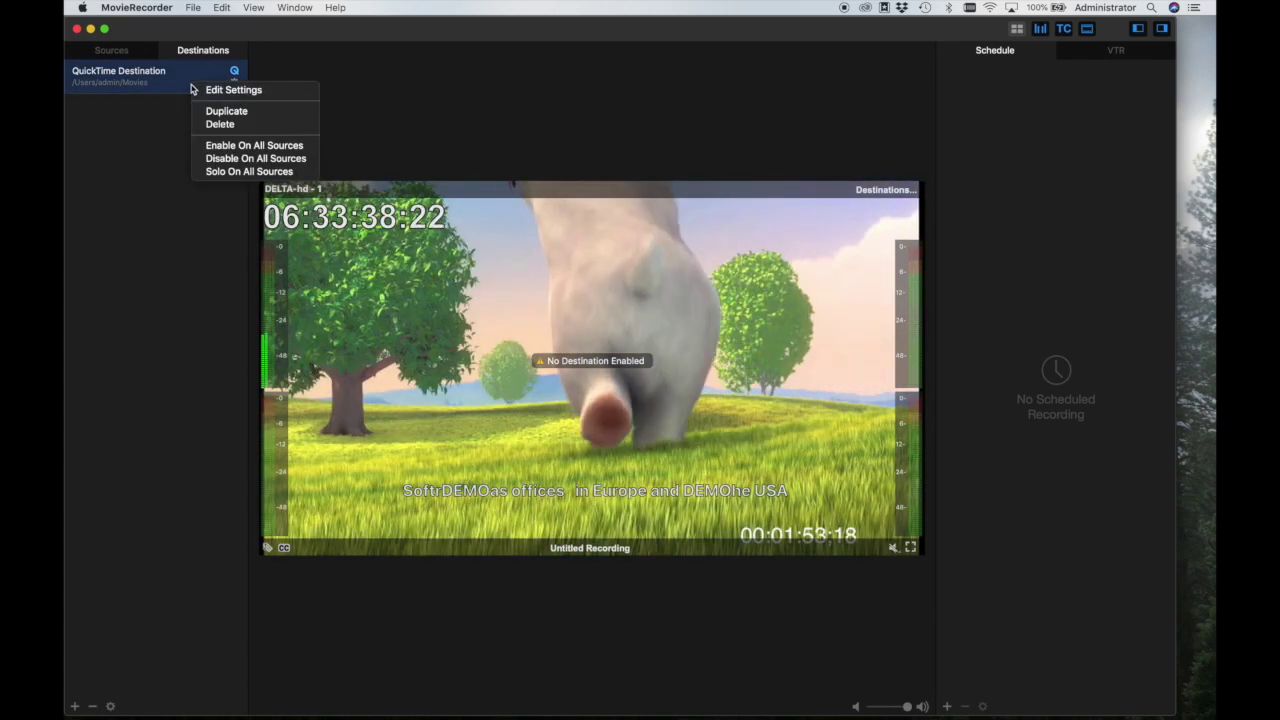
pyautogui.click(230, 172)
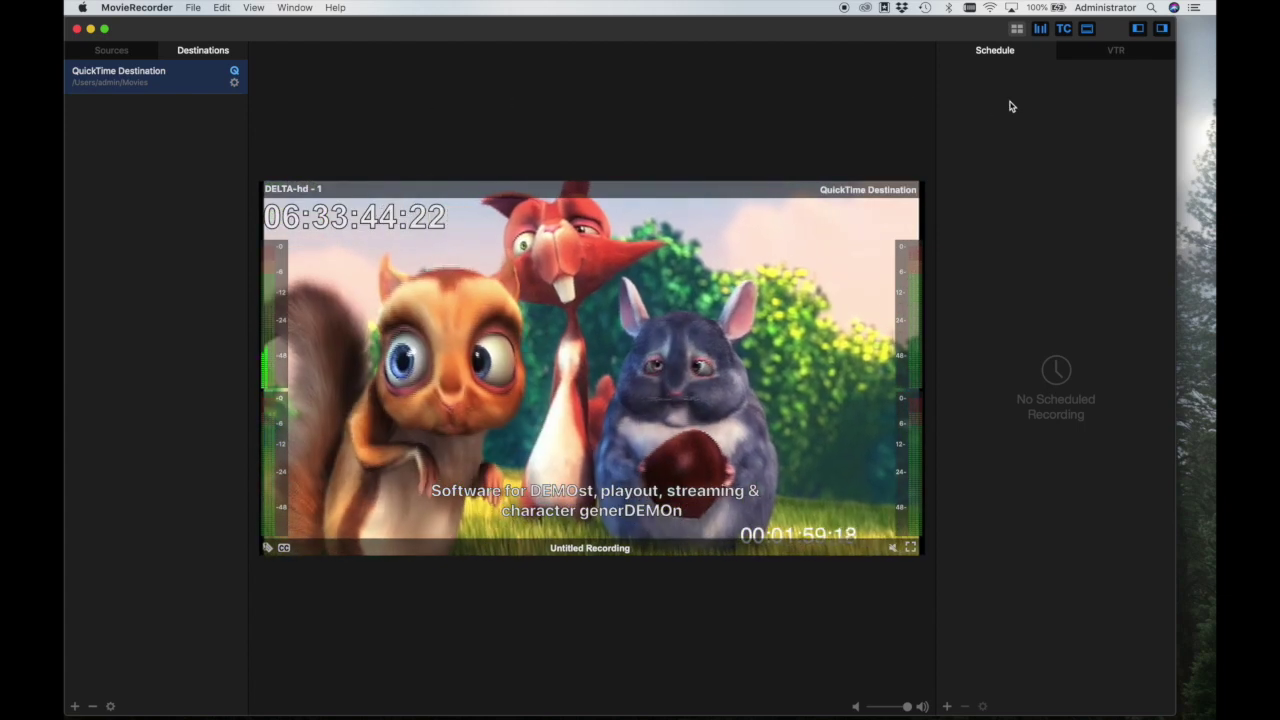
# Switch to four viewers in a one-large, three-small layout with DELTA-hd - 1 on top.
pyautogui.click(901, 212)
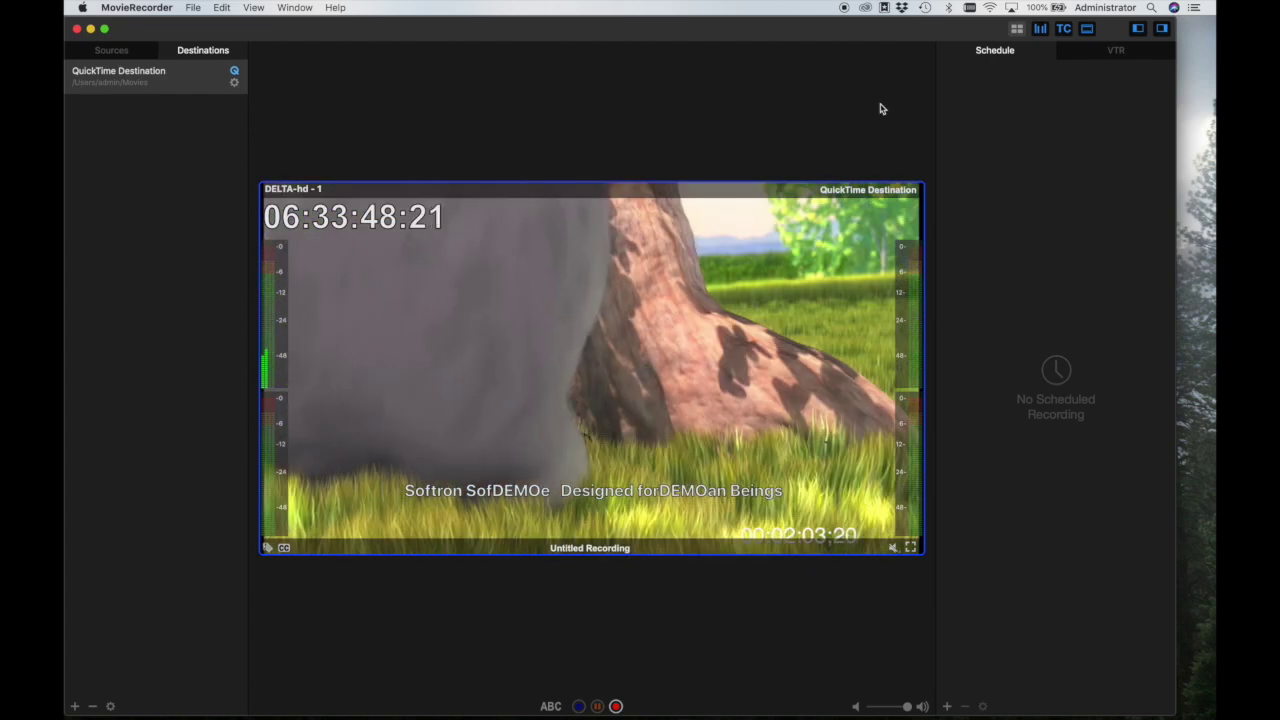
pyautogui.click(1017, 30)
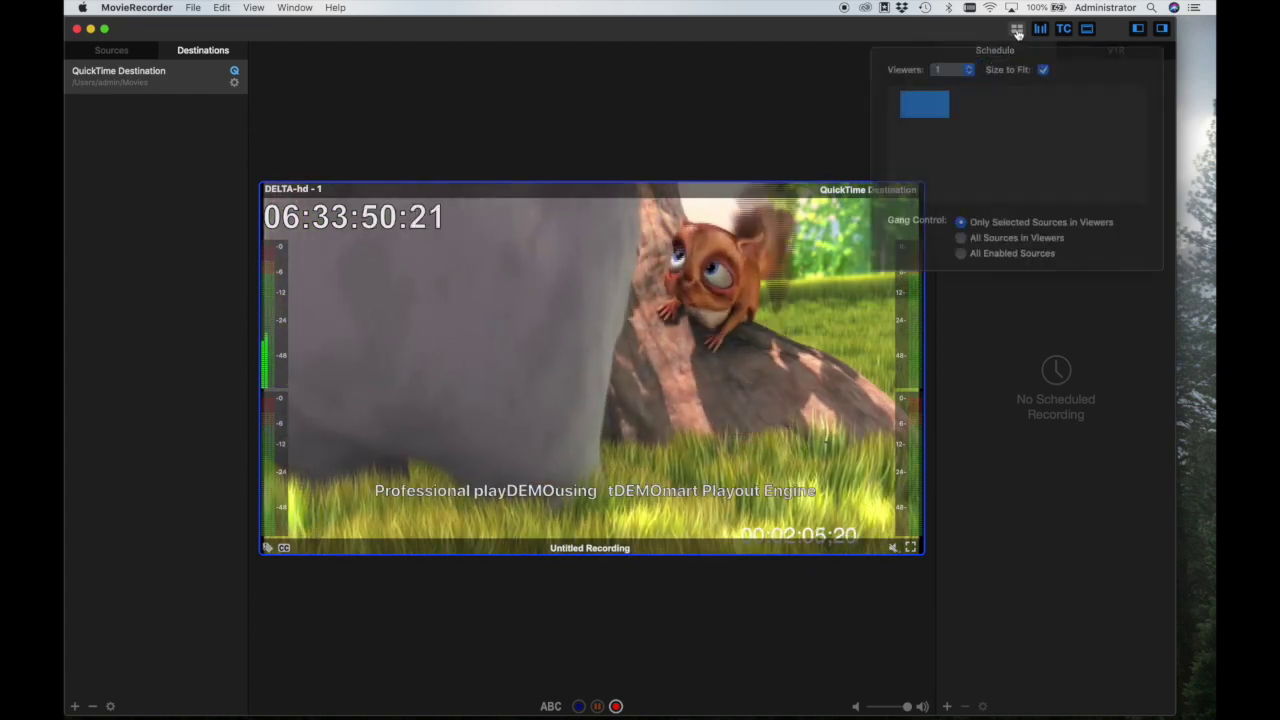
pyautogui.click(962, 64)
pyautogui.click(953, 98)
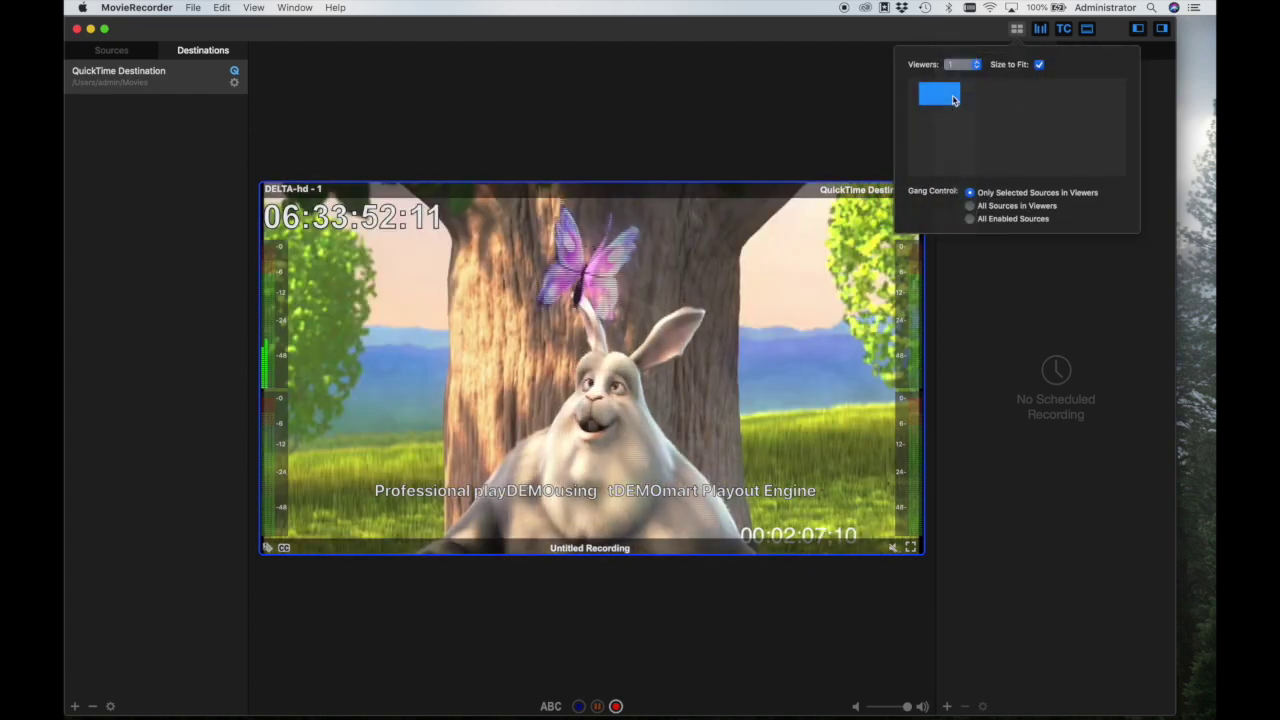
pyautogui.click(993, 96)
pyautogui.click(794, 86)
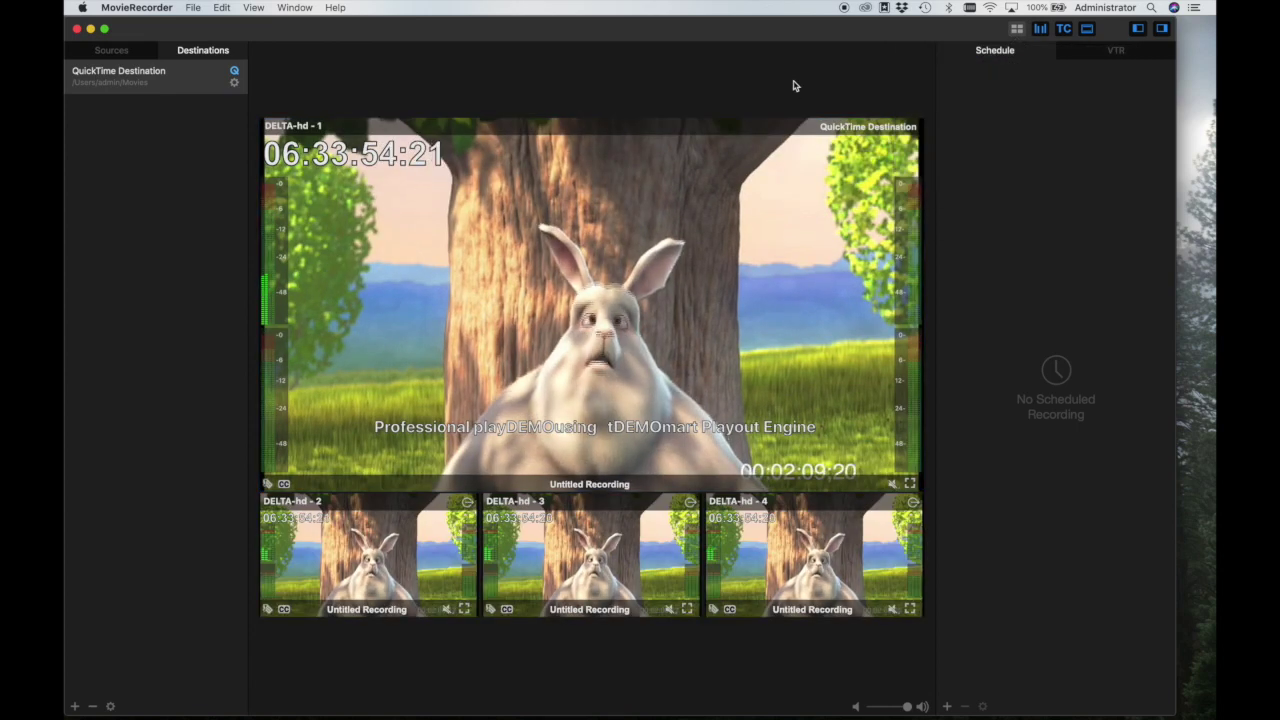
# Select all four viewers and swap DELTA-hd - 2 into the main viewer.
pyautogui.moveTo(476, 205)
pyautogui.press('super+a')
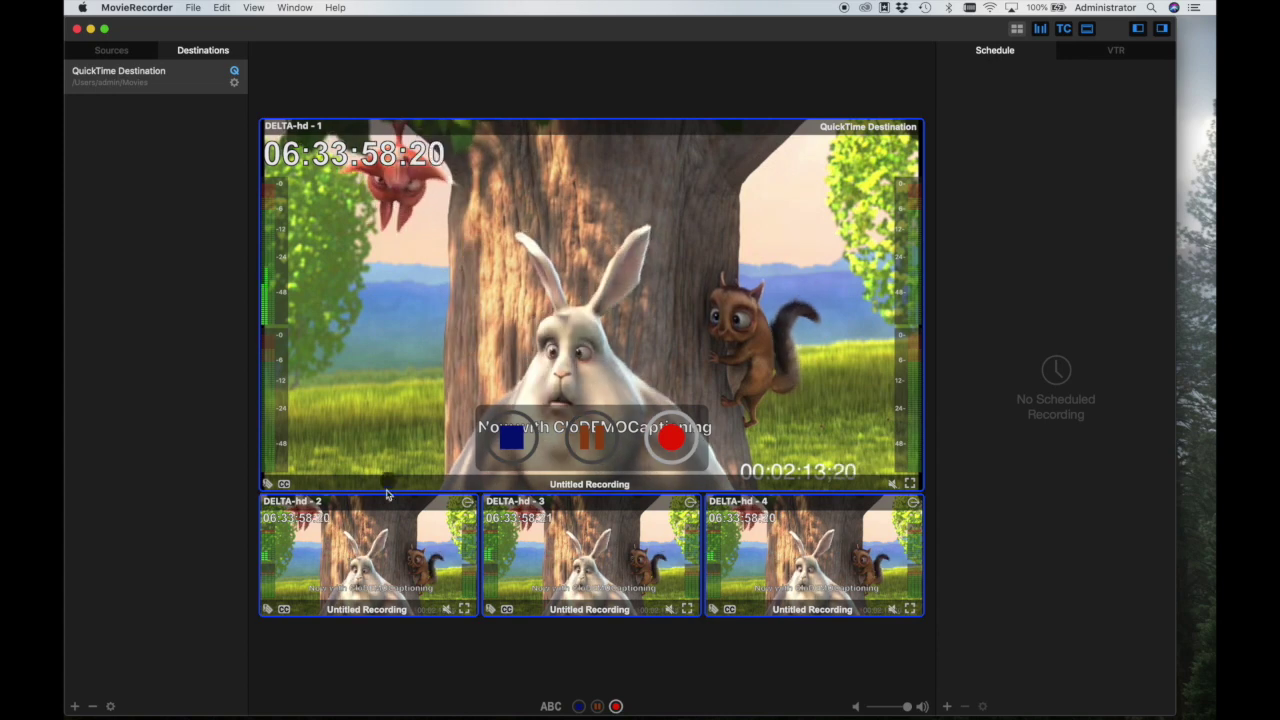
pyautogui.click(366, 548)
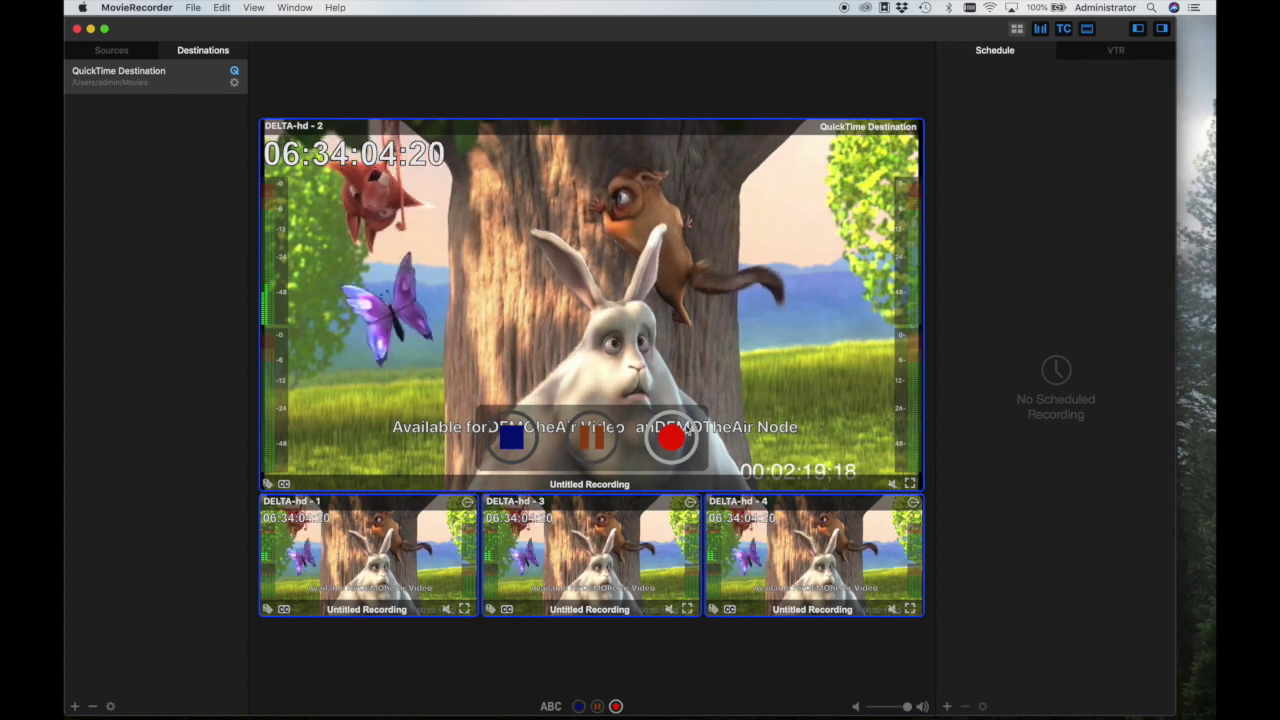
# Record, pause, stop, then start a new recording.
pyautogui.click(674, 440)
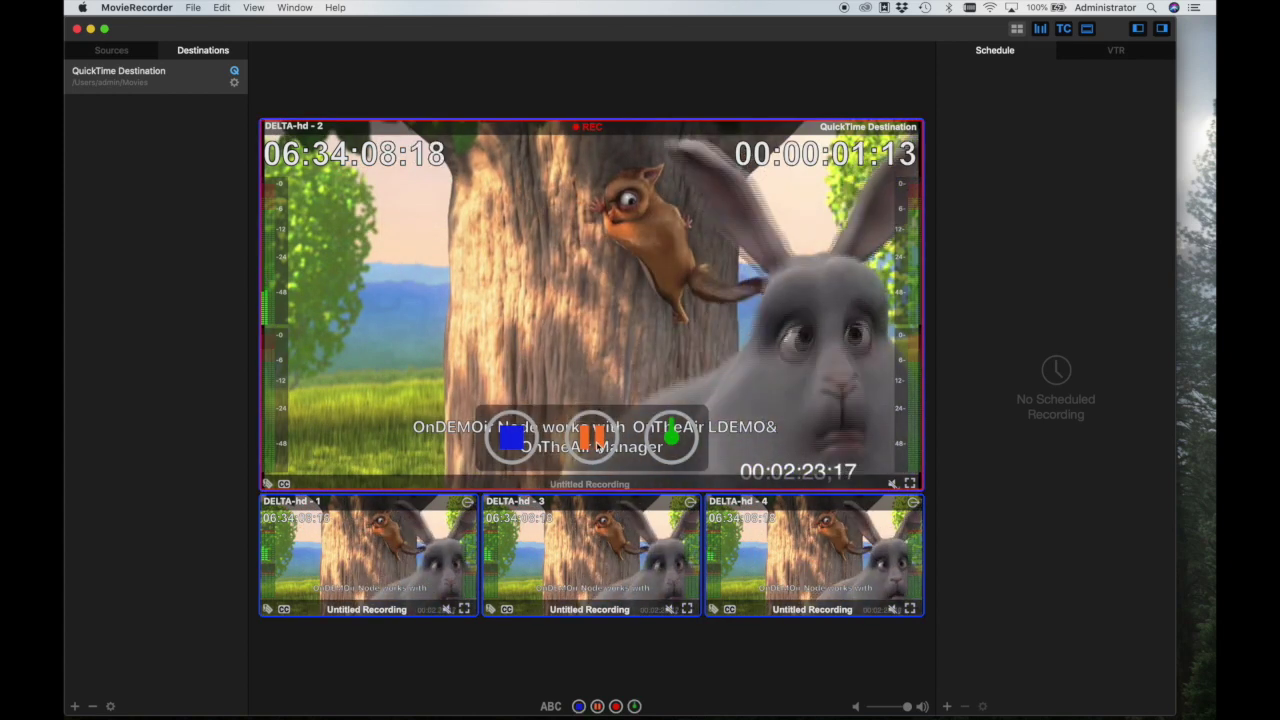
pyautogui.click(593, 440)
pyautogui.click(512, 440)
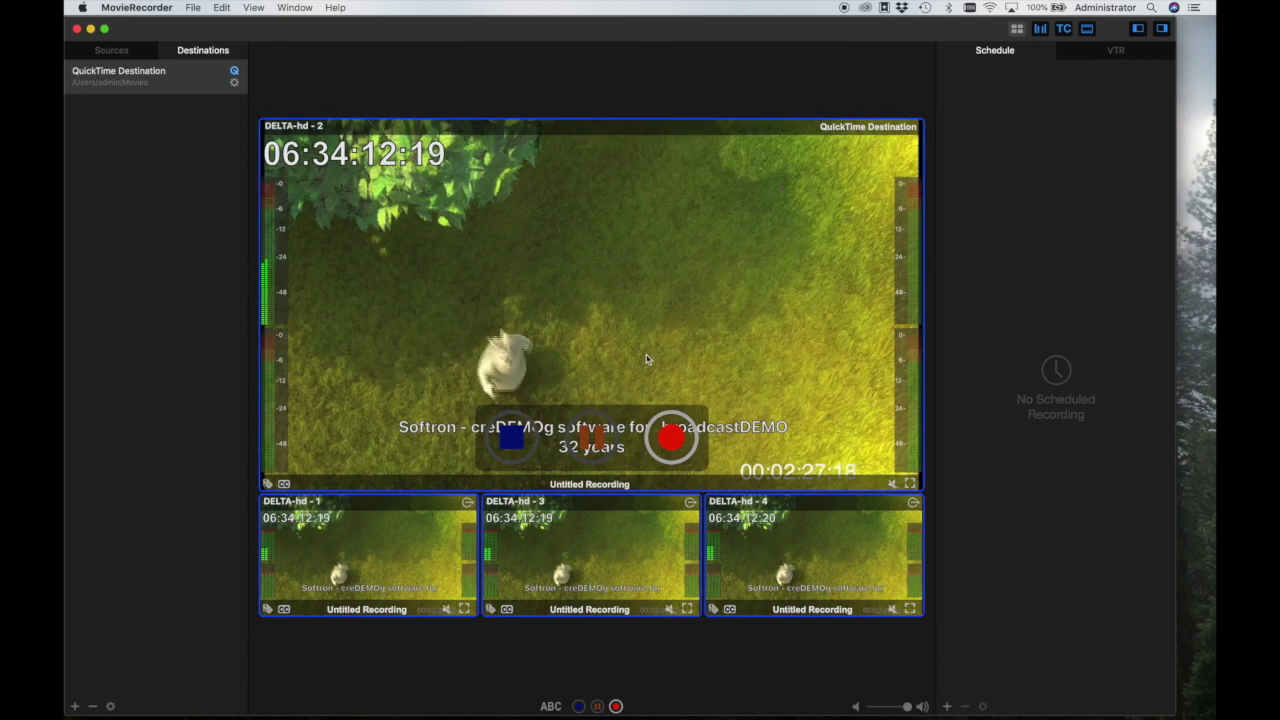
pyautogui.click(672, 441)
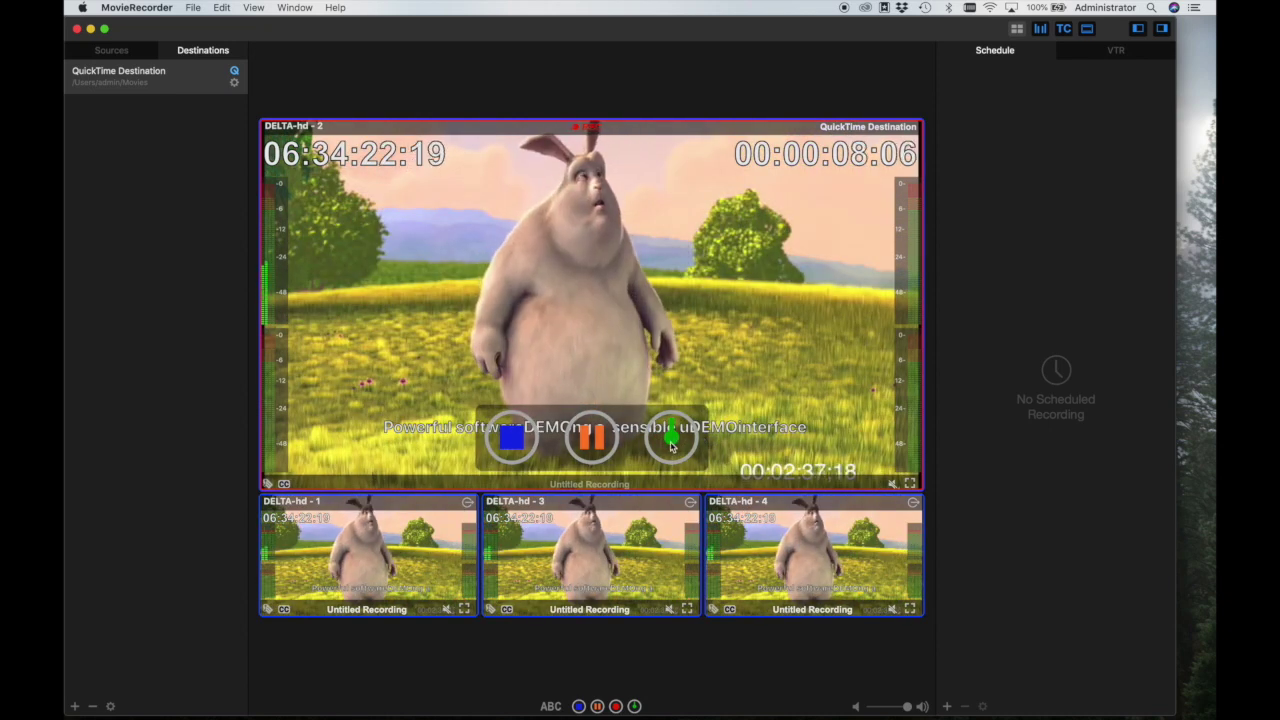
# Give the running recording an end time, apply it, then stop recording.
pyautogui.click(671, 446)
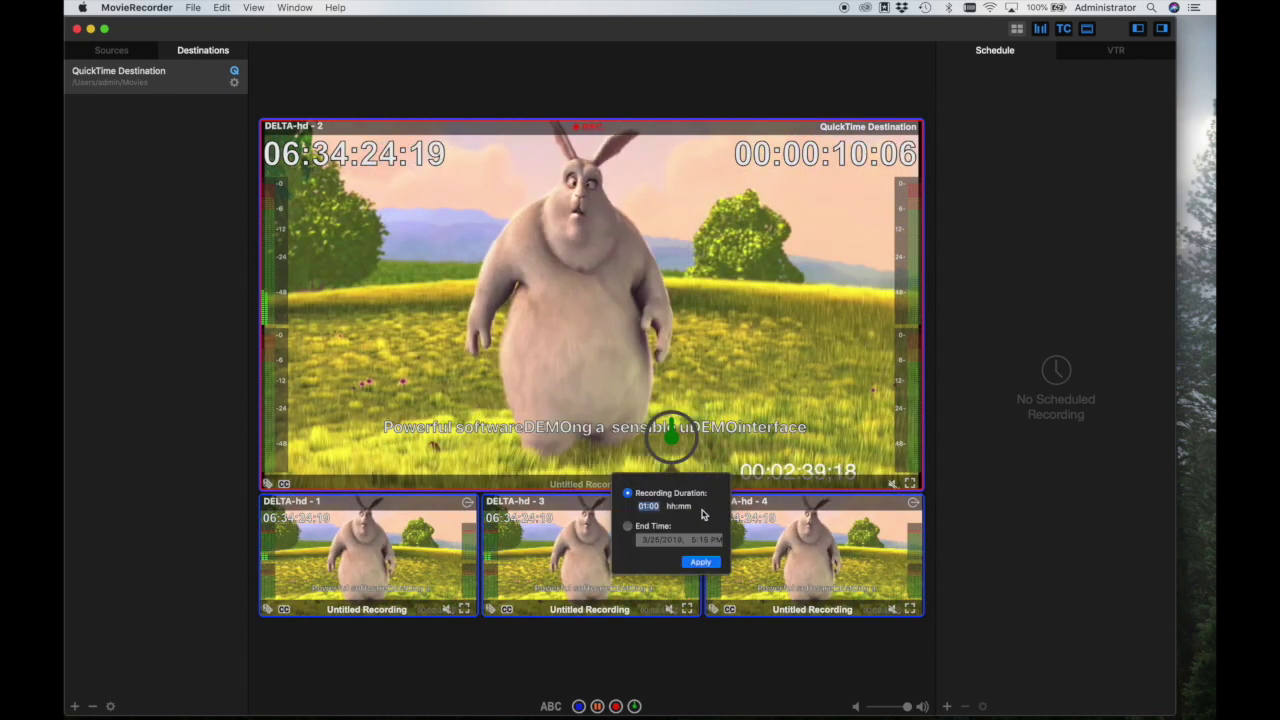
pyautogui.click(628, 527)
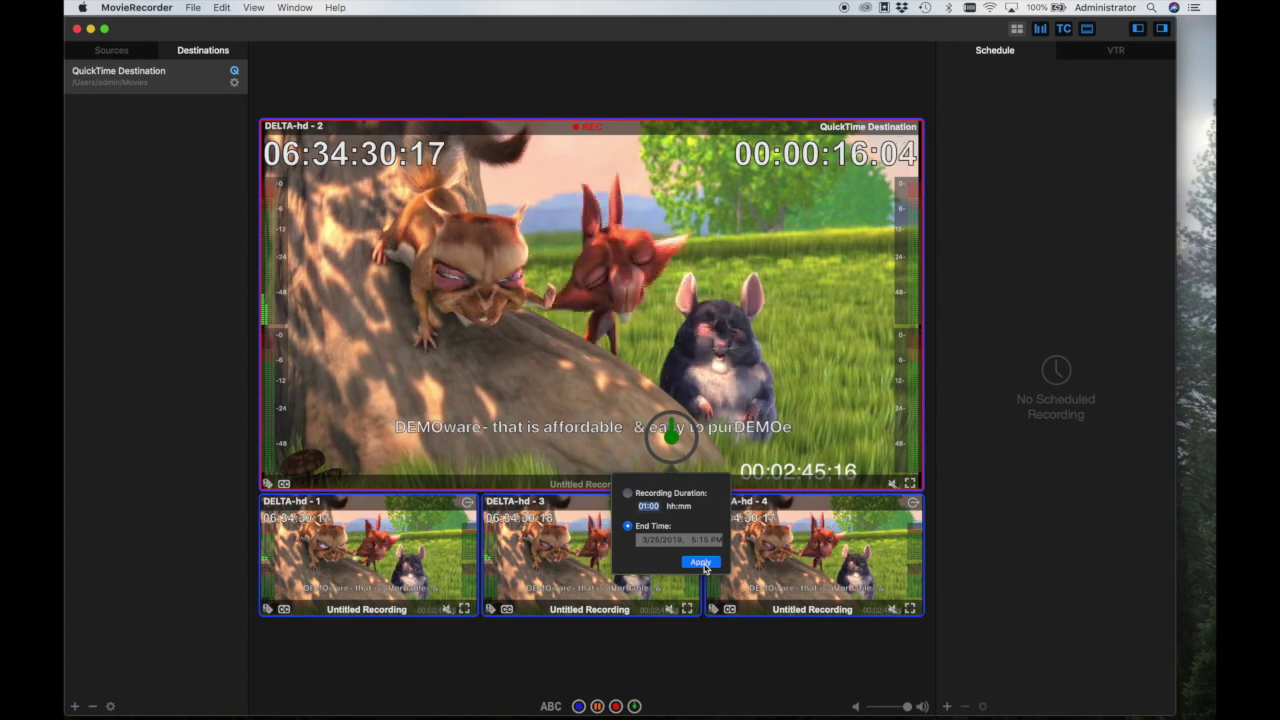
pyautogui.moveTo(607, 453)
pyautogui.click(638, 353)
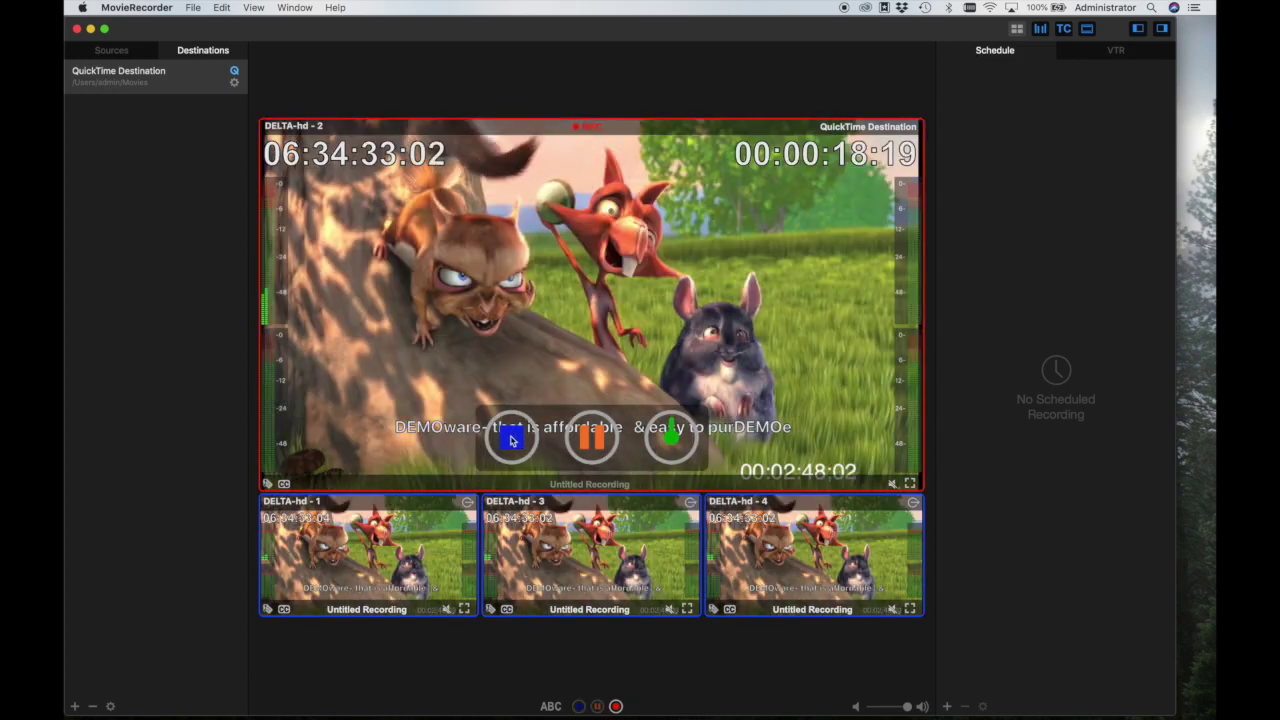
pyautogui.click(511, 440)
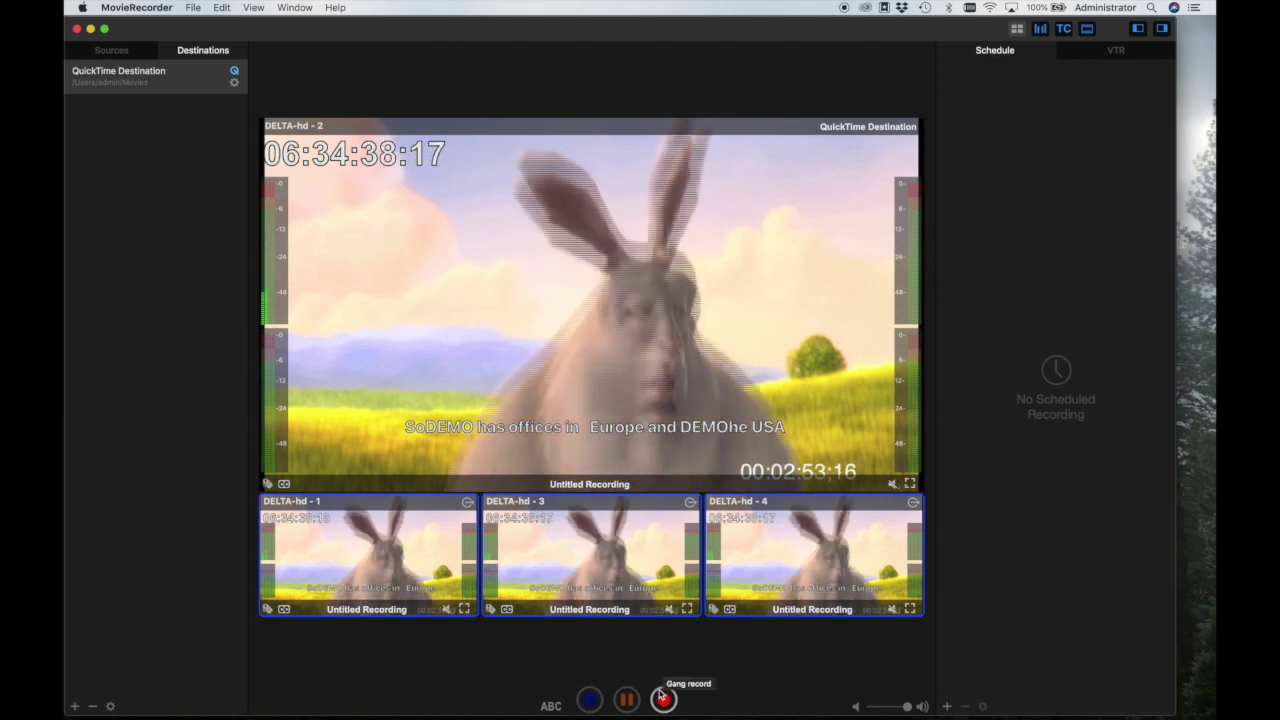
# Start a second recording and stop it after about seven seconds.
pyautogui.moveTo(645, 413)
pyautogui.click(668, 436)
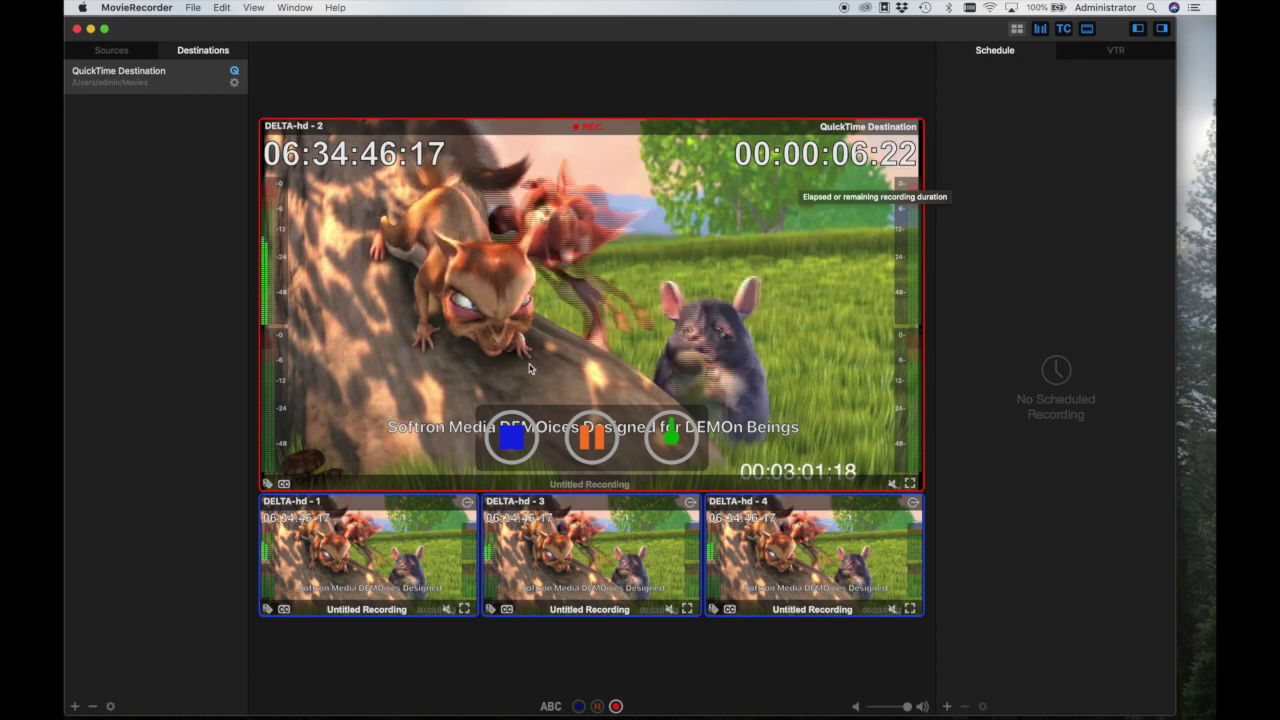
pyautogui.click(512, 438)
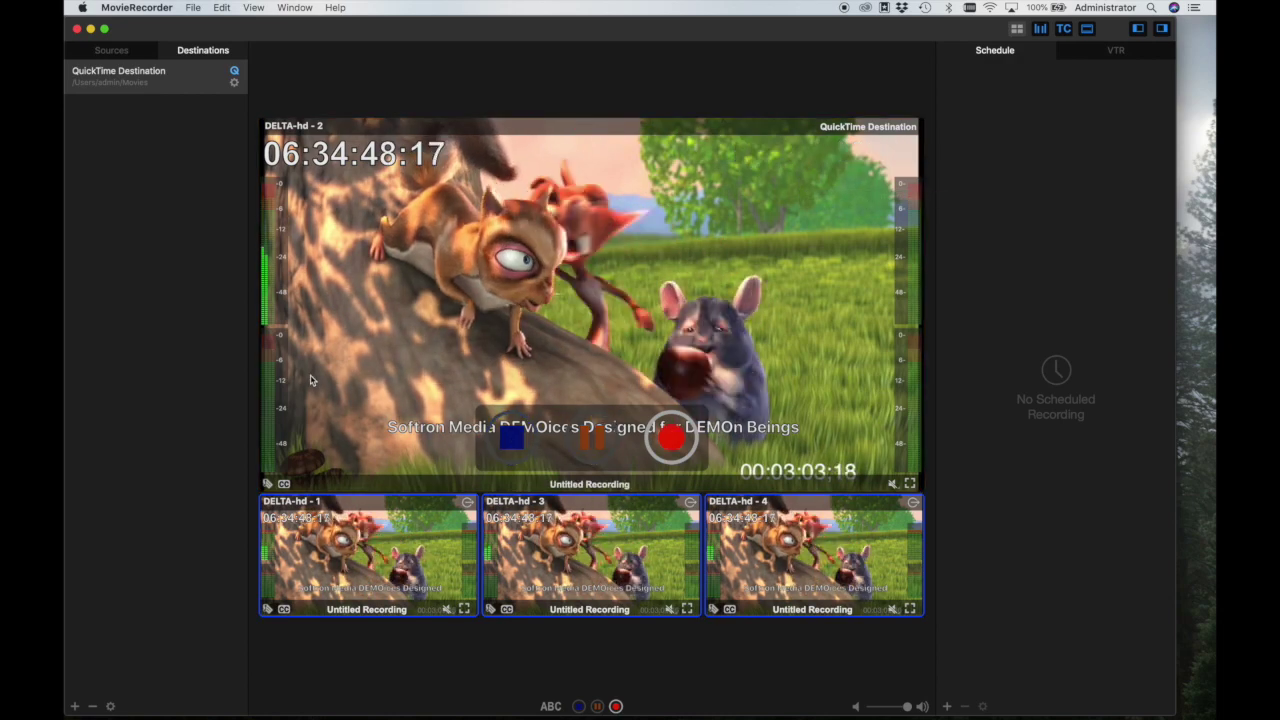
# Open Preferences, review the Timecode settings, and return to the General settings.
pyautogui.click(137, 8)
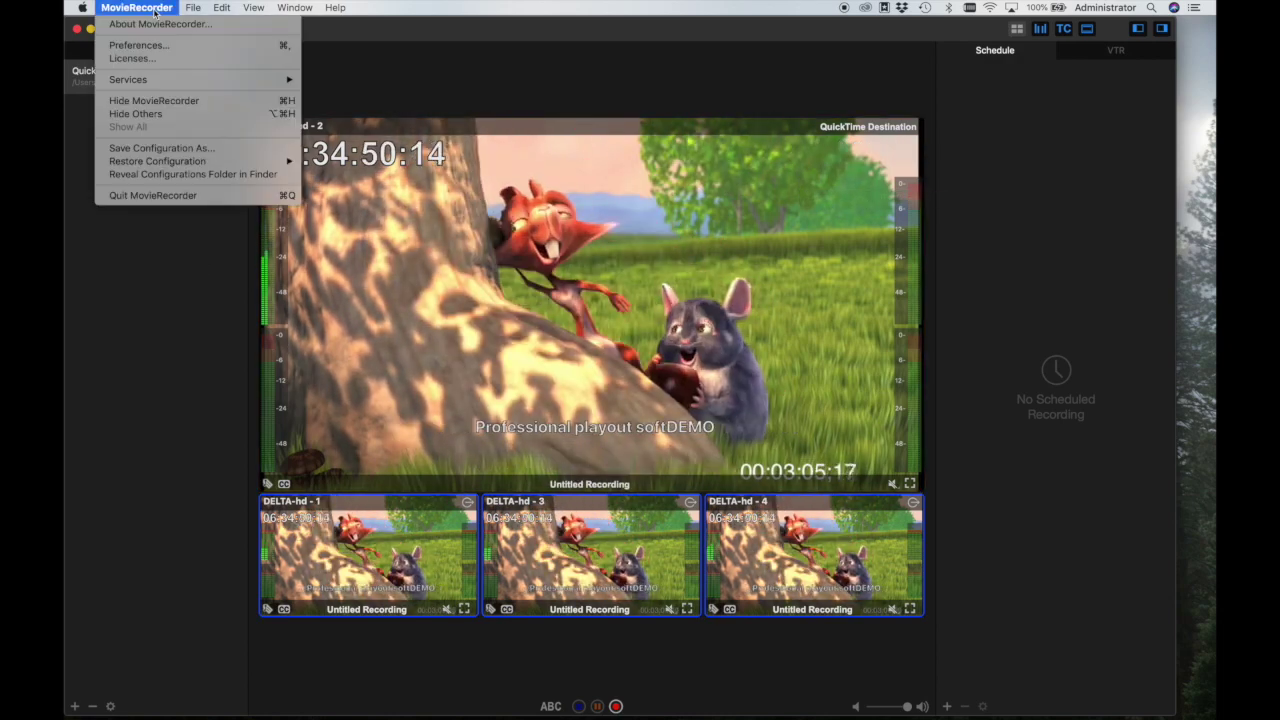
pyautogui.click(139, 45)
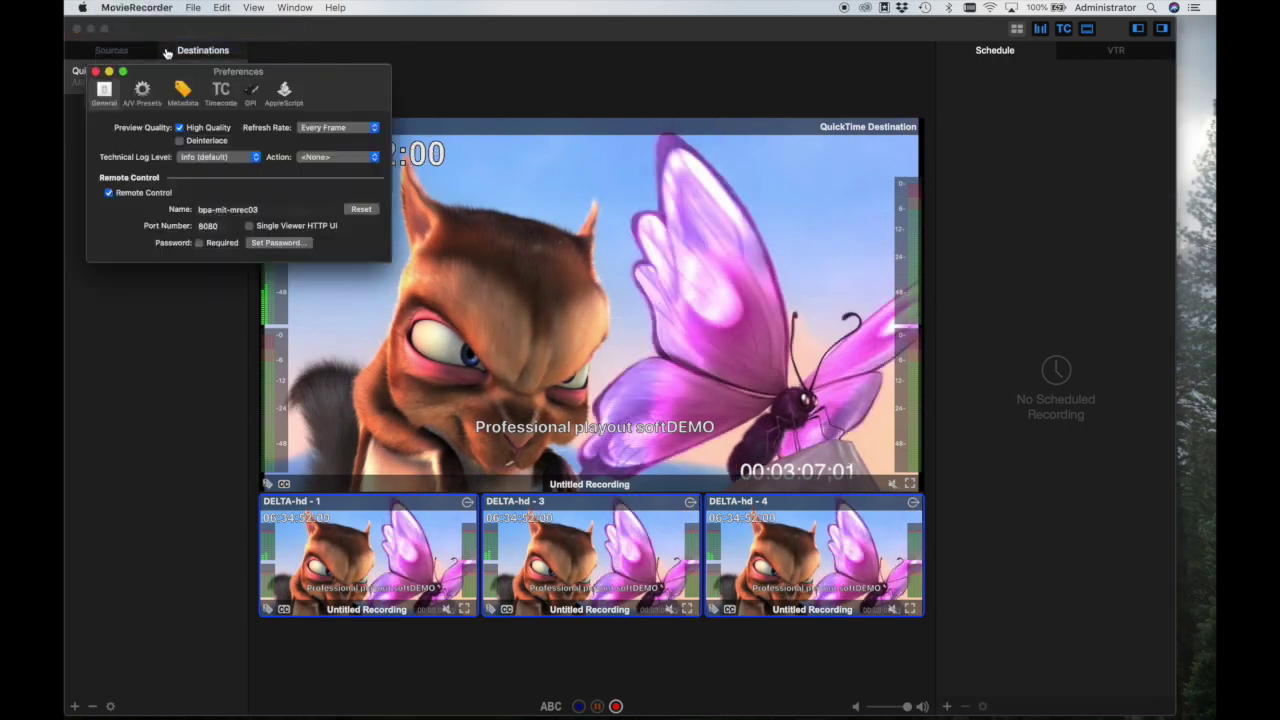
pyautogui.click(222, 92)
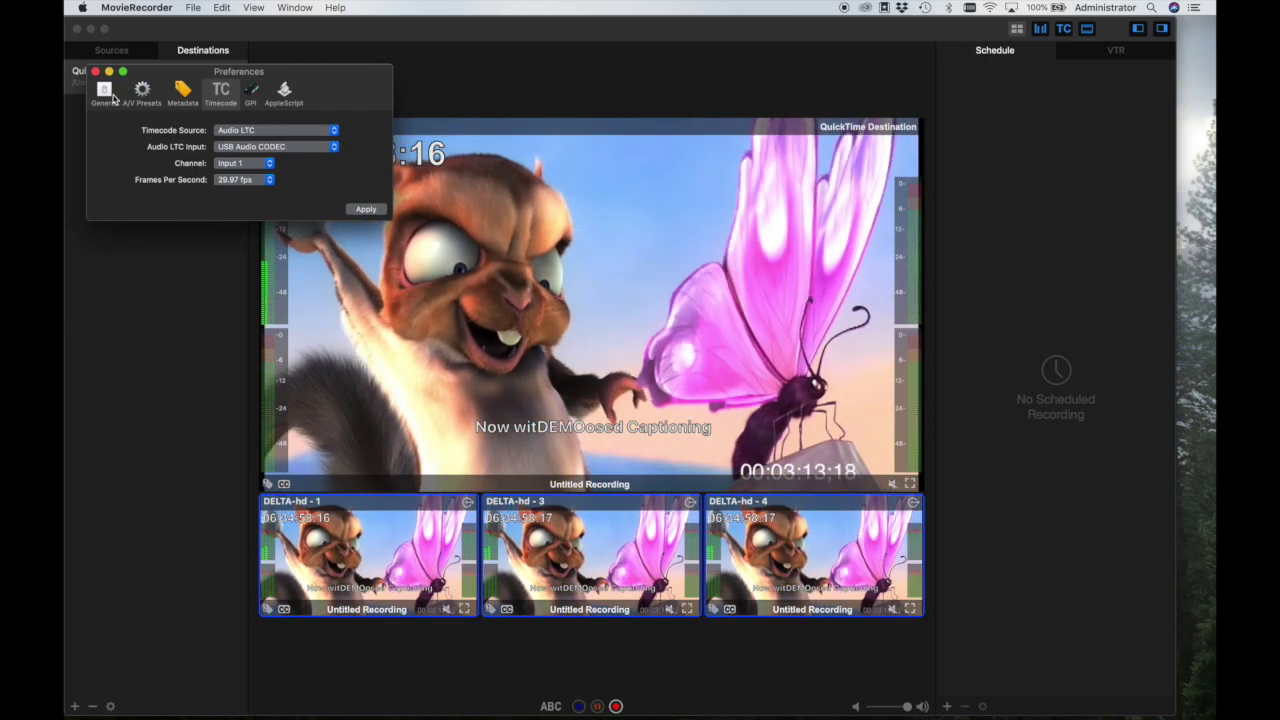
pyautogui.click(106, 95)
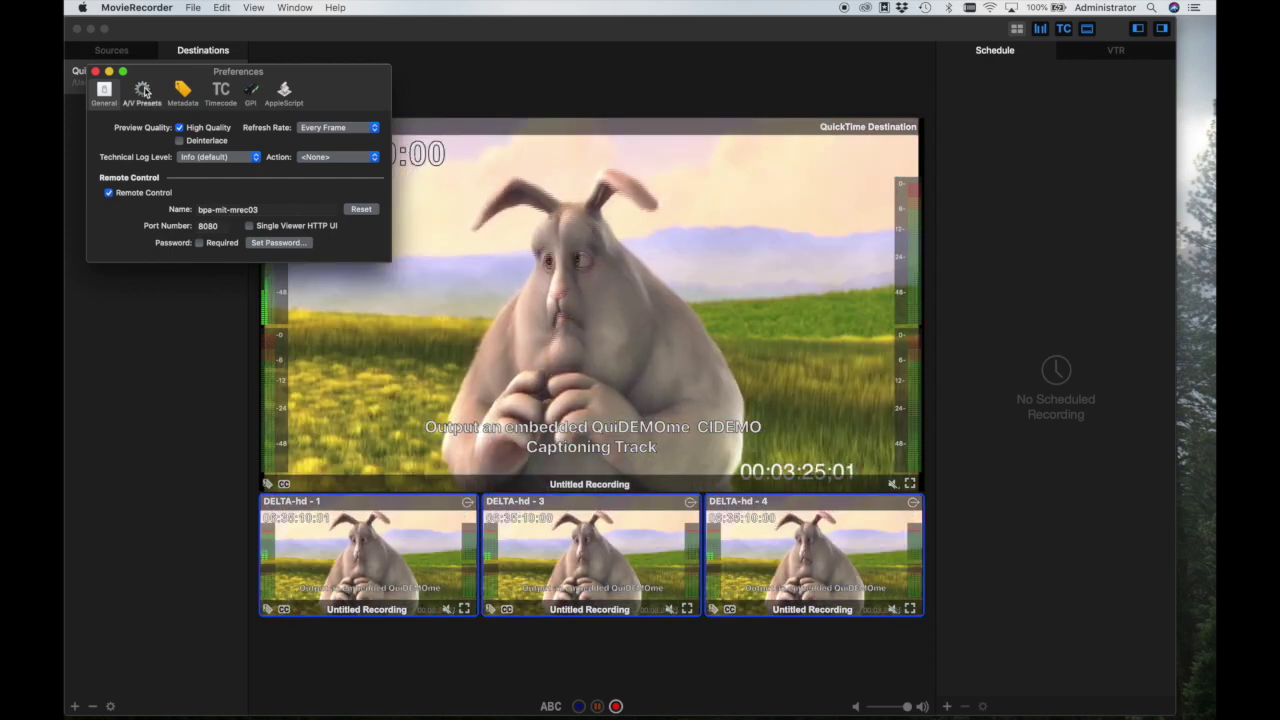
# Keep English as the audio track language and enable Source Crop and overlays for the H.264 1080 preset.
pyautogui.click(144, 91)
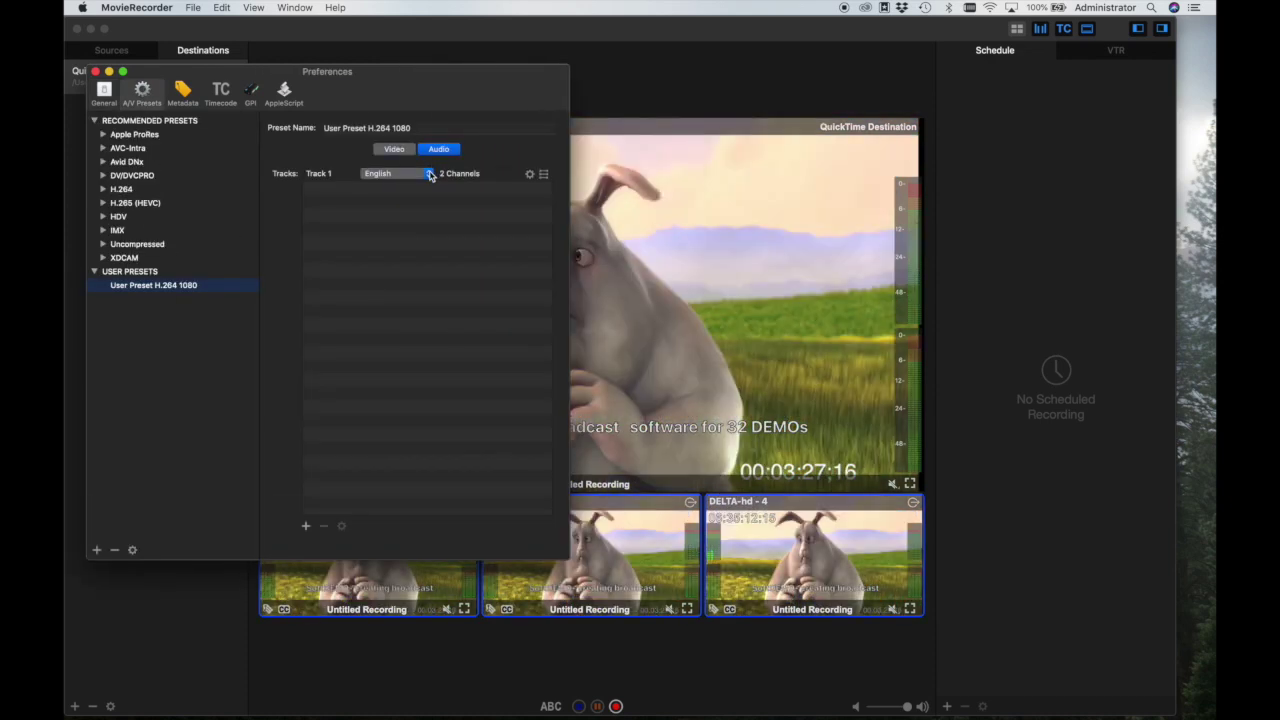
pyautogui.click(429, 174)
pyautogui.click(432, 174)
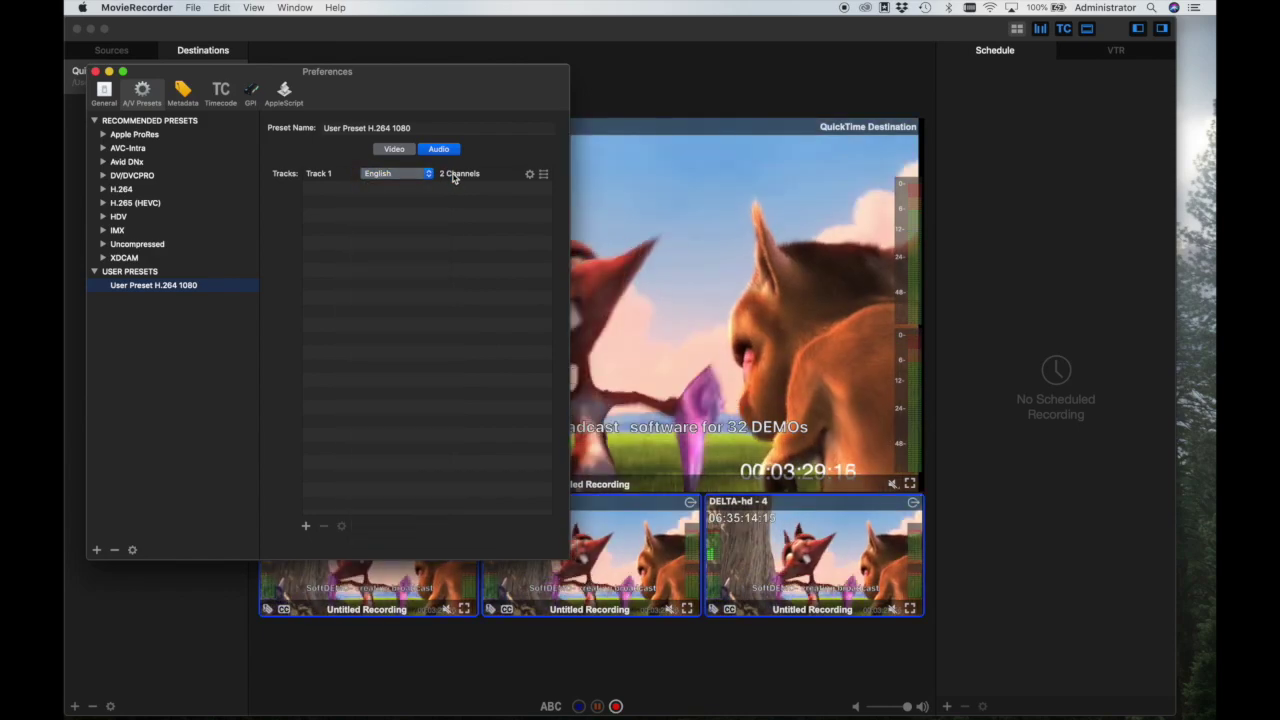
pyautogui.click(400, 150)
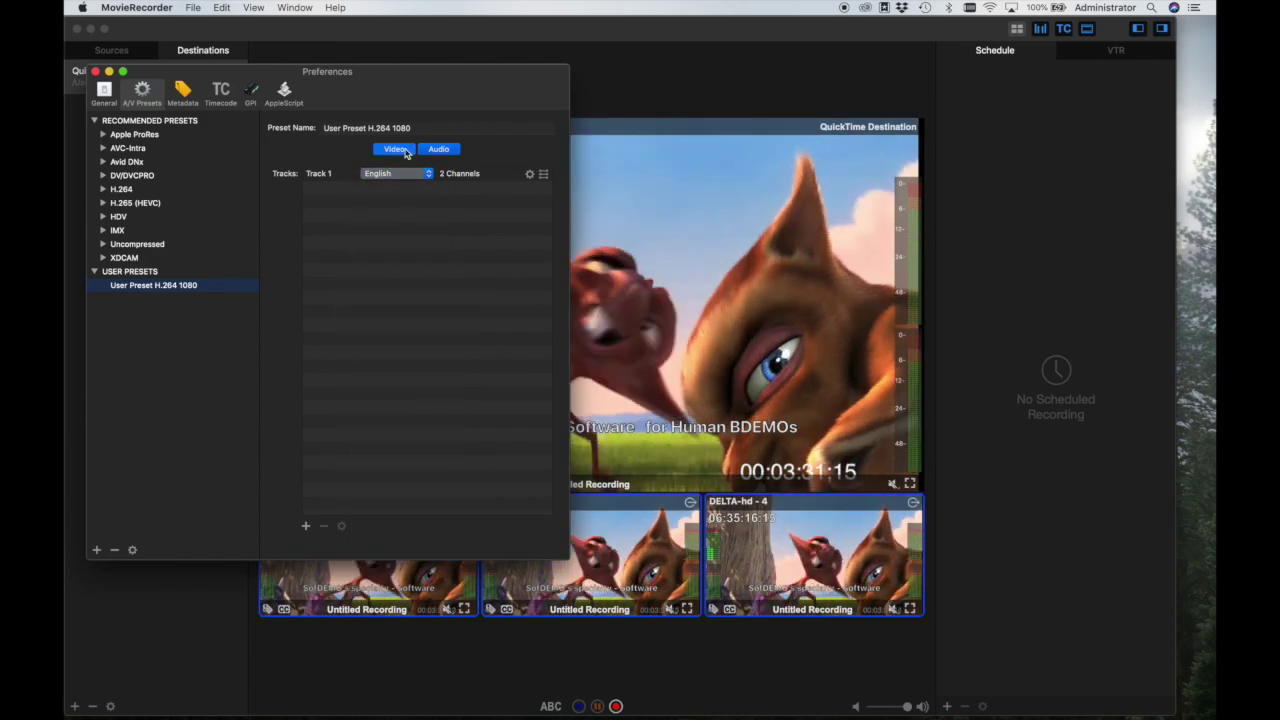
pyautogui.click(349, 280)
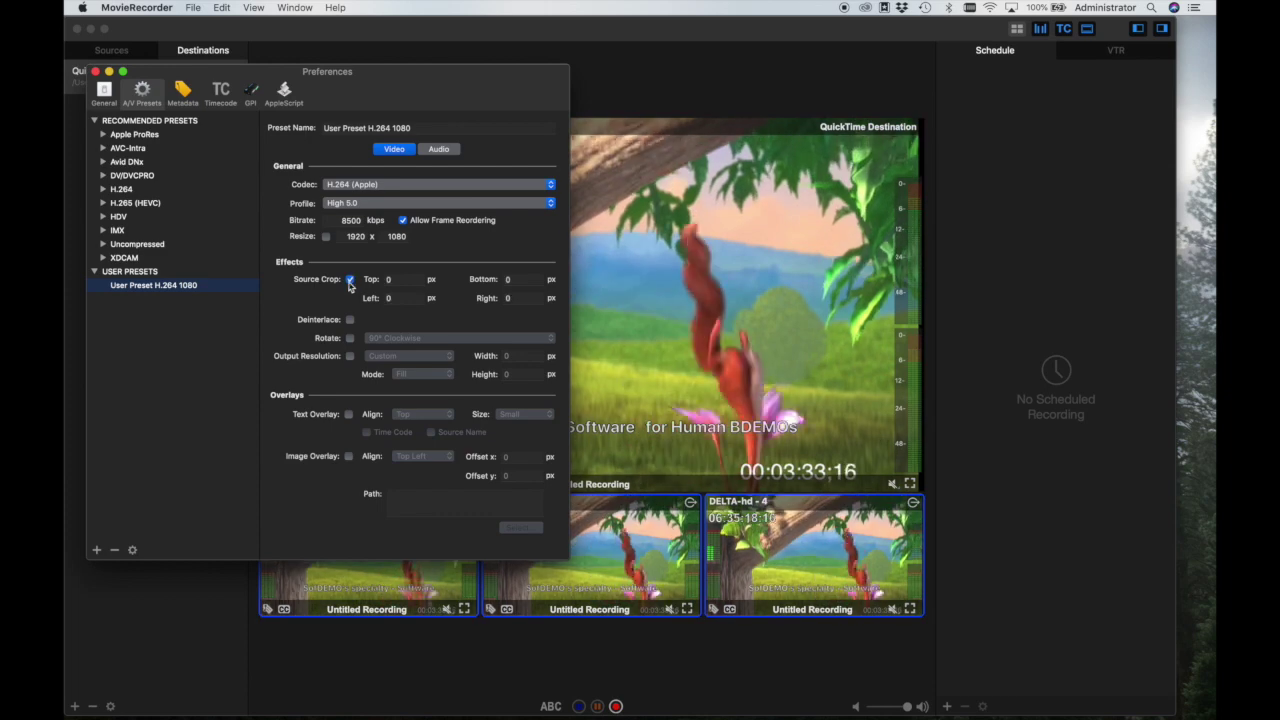
pyautogui.click(349, 457)
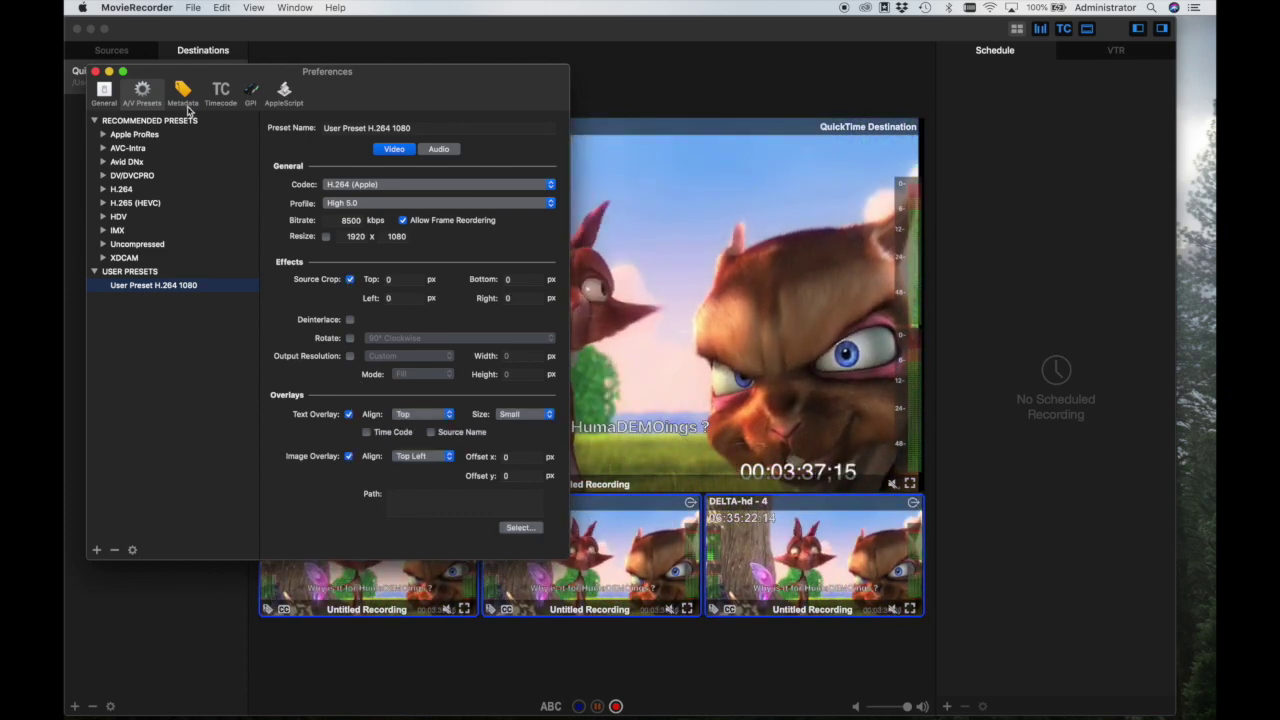
# Browse the Metadata, GPI and AppleScript panes, then close Preferences.
pyautogui.click(186, 105)
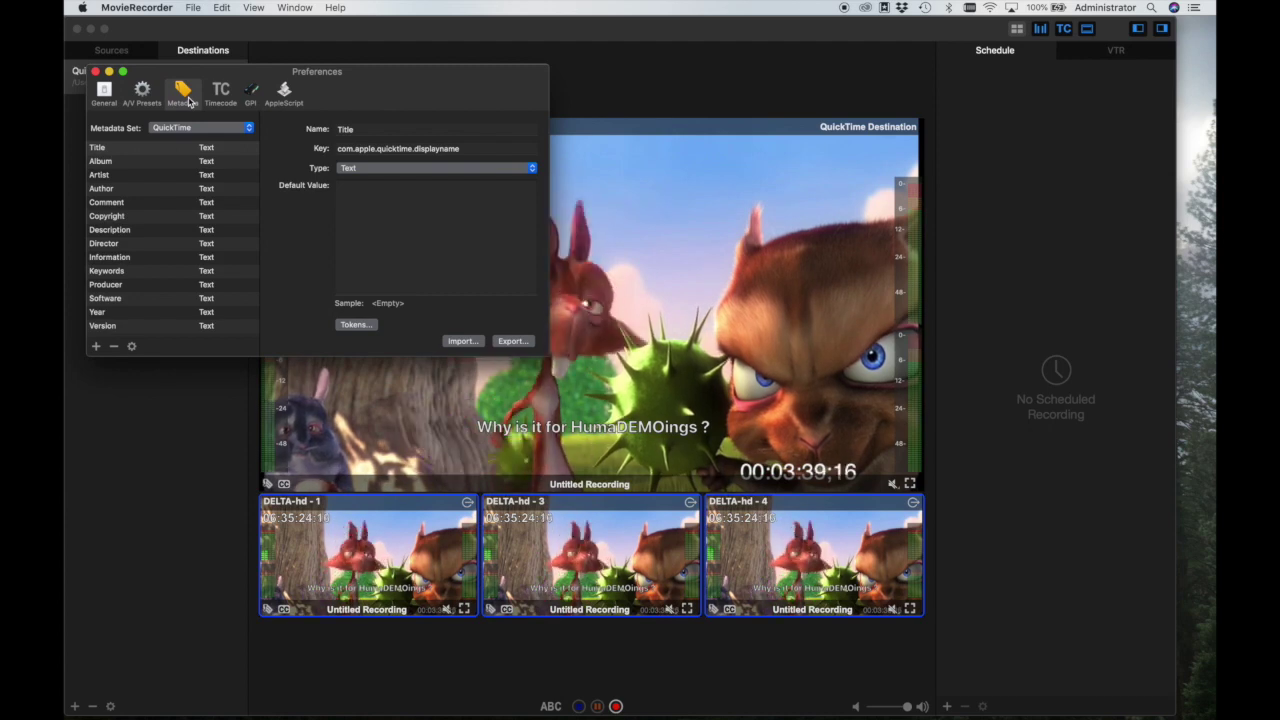
pyautogui.click(252, 94)
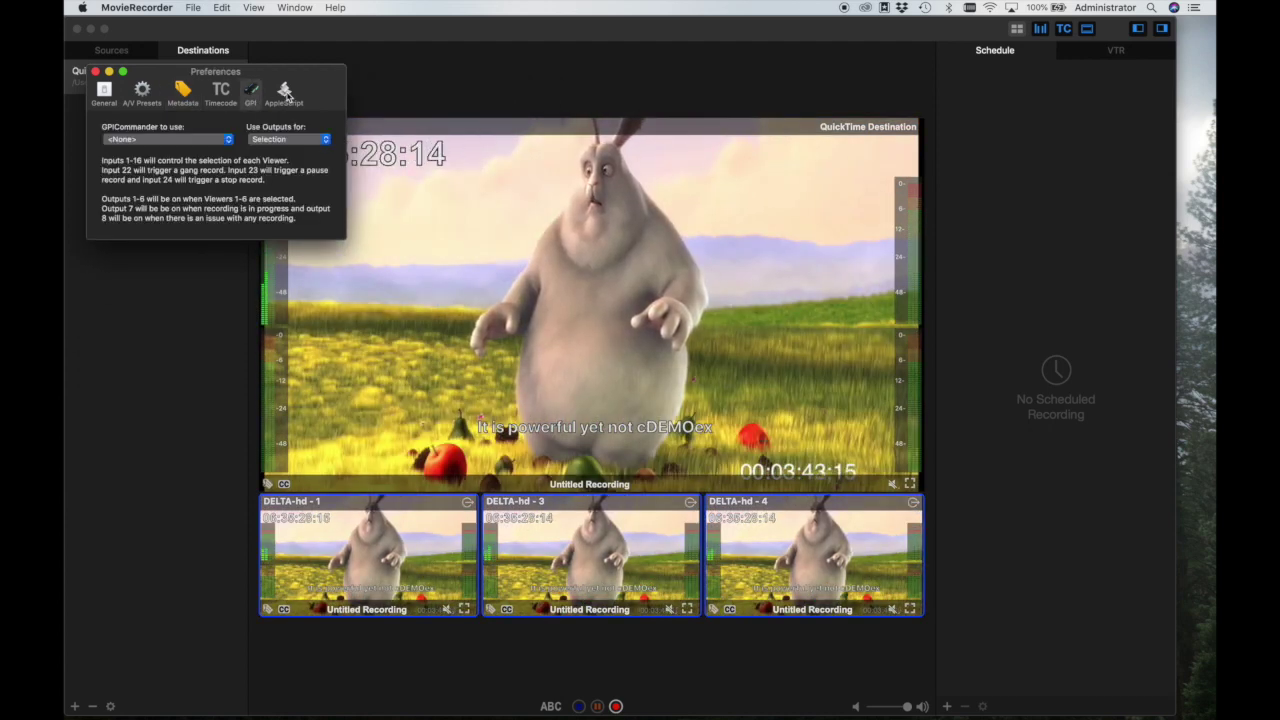
pyautogui.click(285, 93)
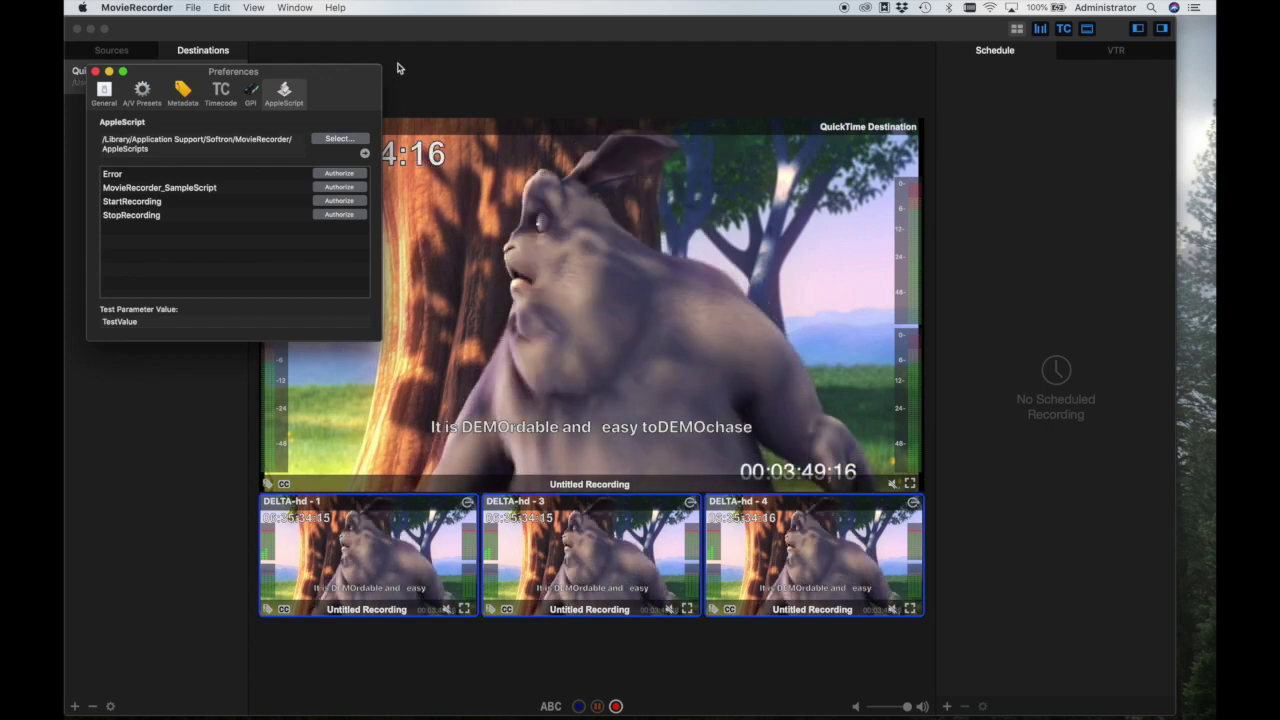
pyautogui.press('super+w')
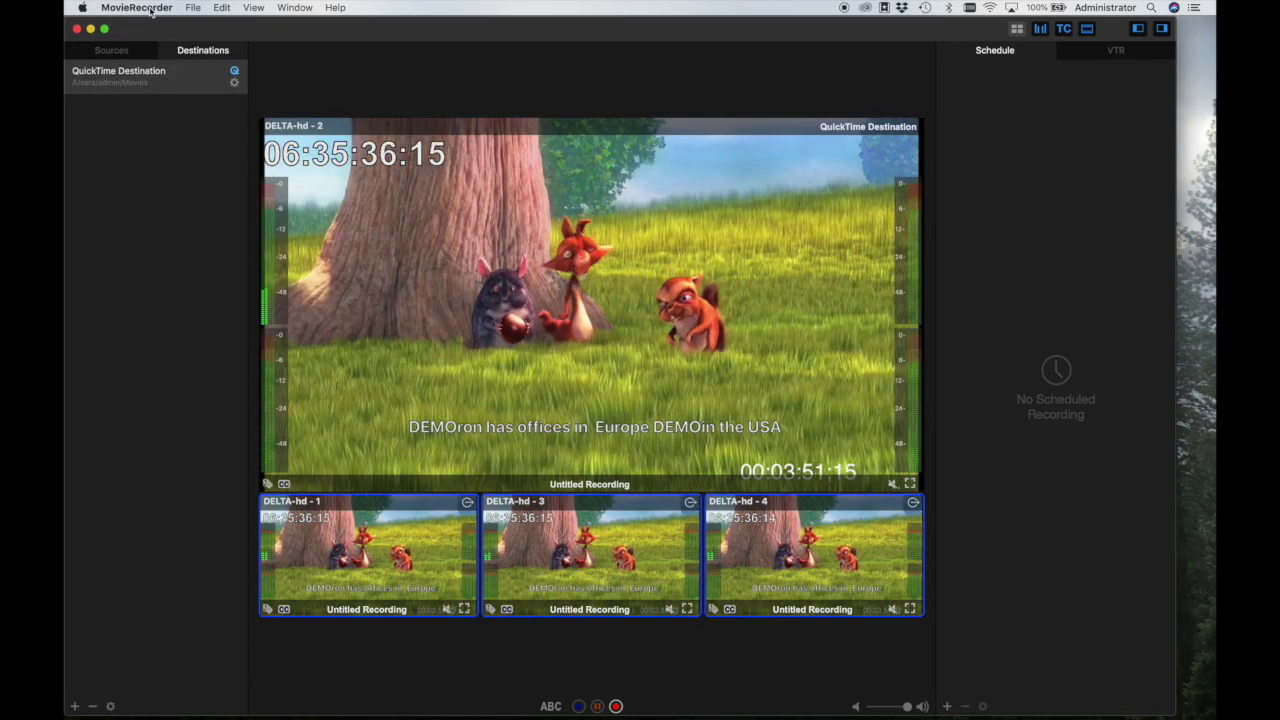
pyautogui.click(137, 8)
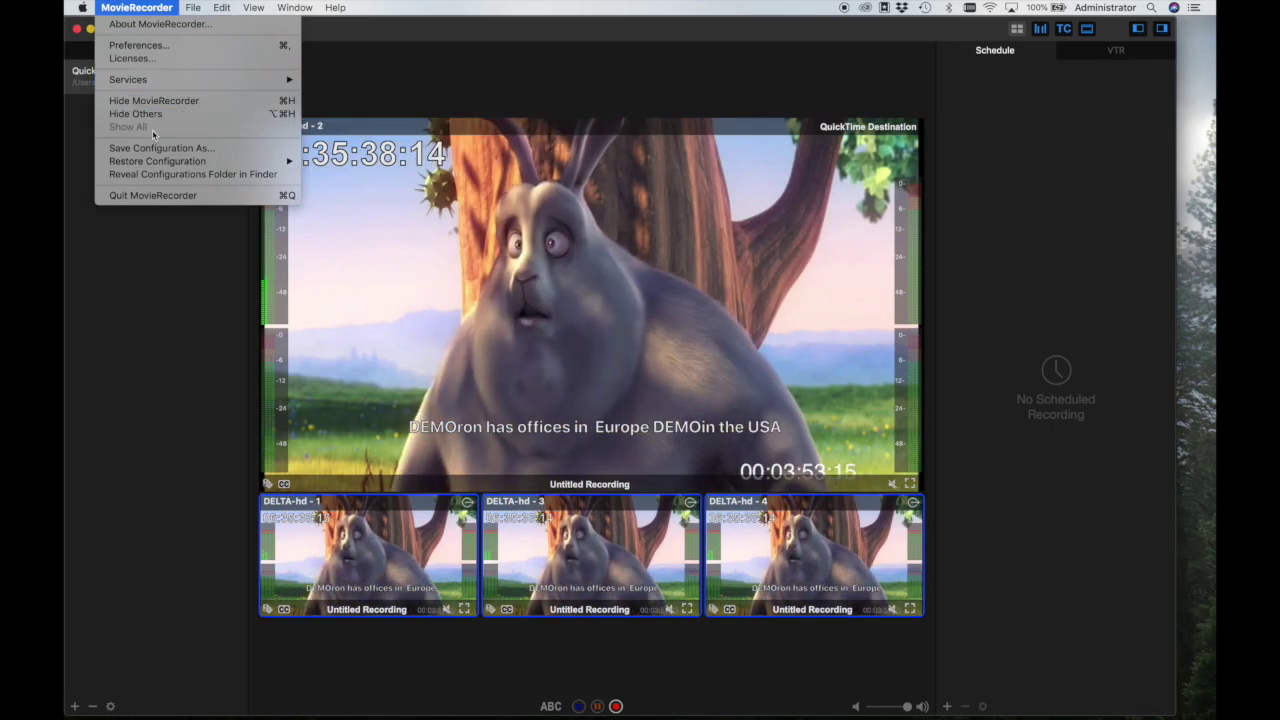
pyautogui.click(151, 148)
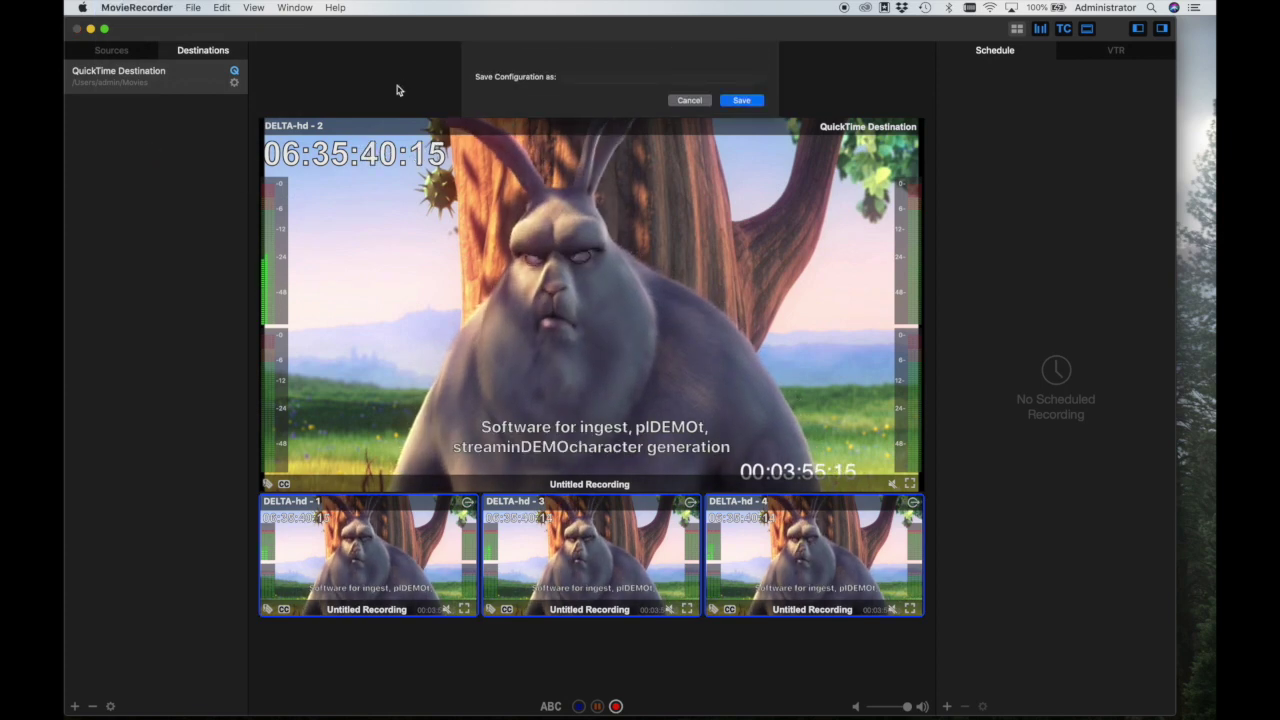
pyautogui.click(689, 101)
pyautogui.click(127, 8)
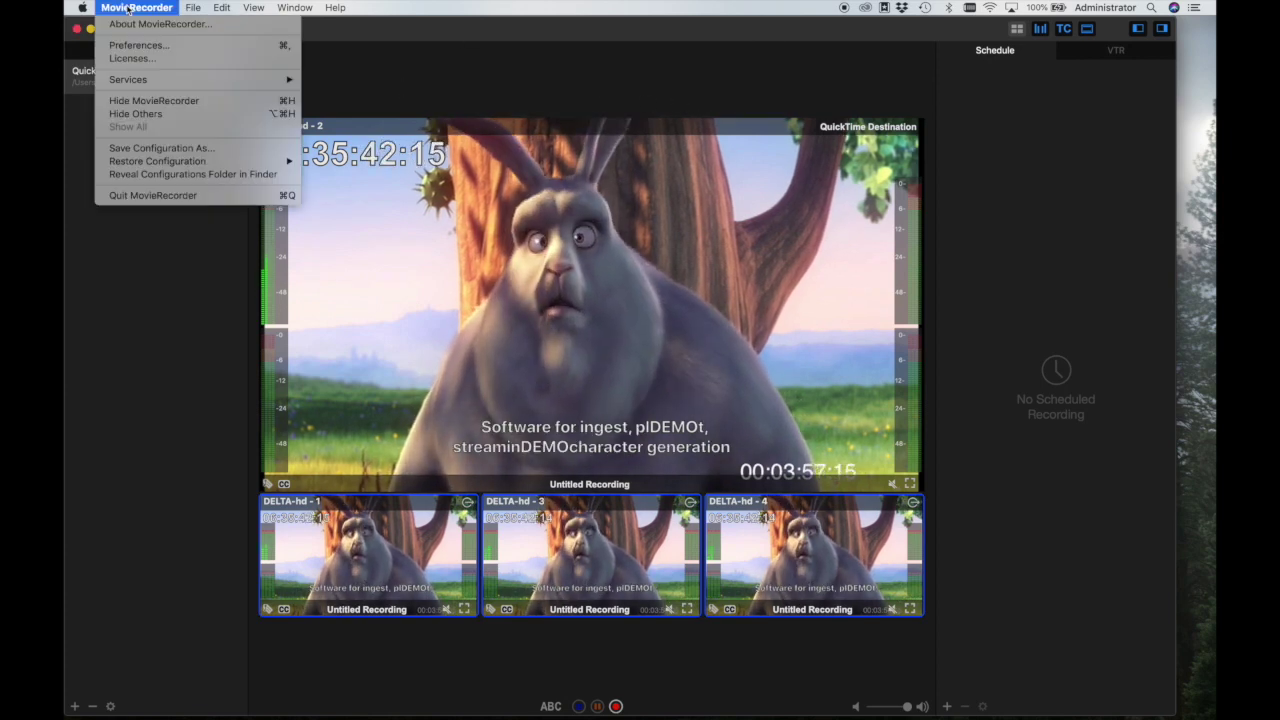
pyautogui.moveTo(136, 165)
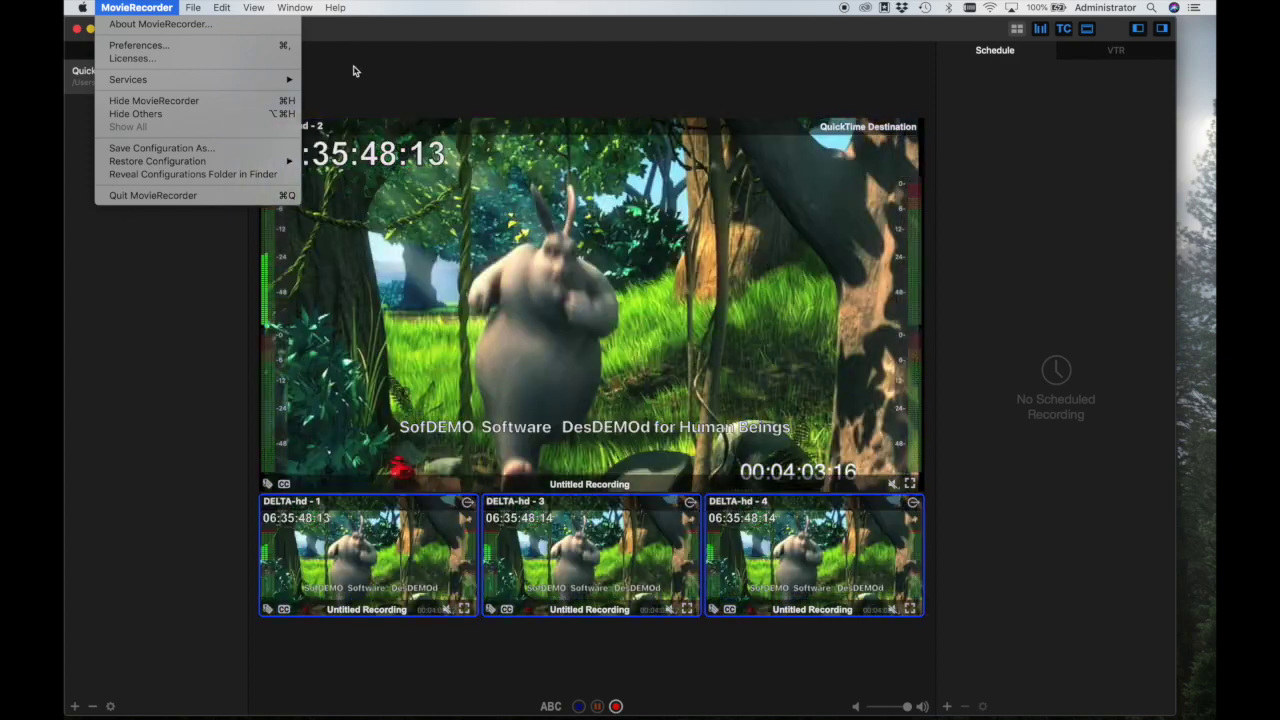
pyautogui.click(353, 70)
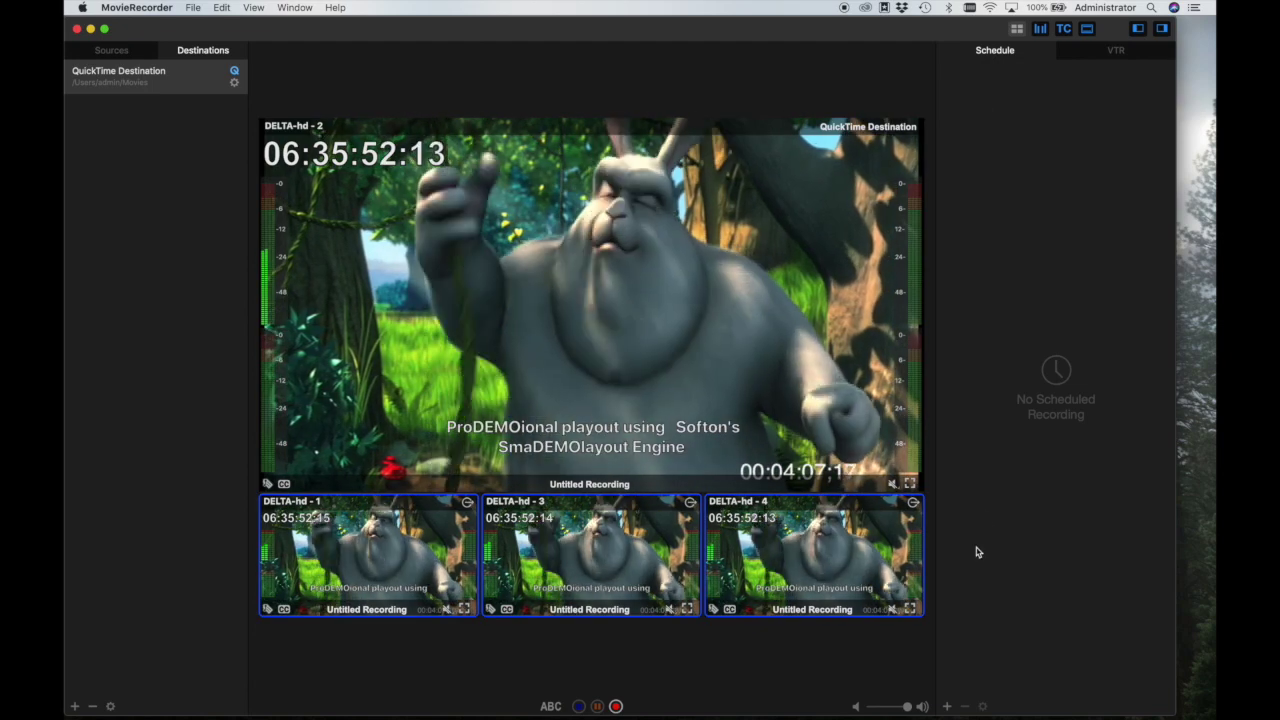
# Add a scheduled recording on a specific date, Mar 25, 2019, 12:00 AM to 1:00 AM.
pyautogui.click(947, 706)
pyautogui.click(1043, 94)
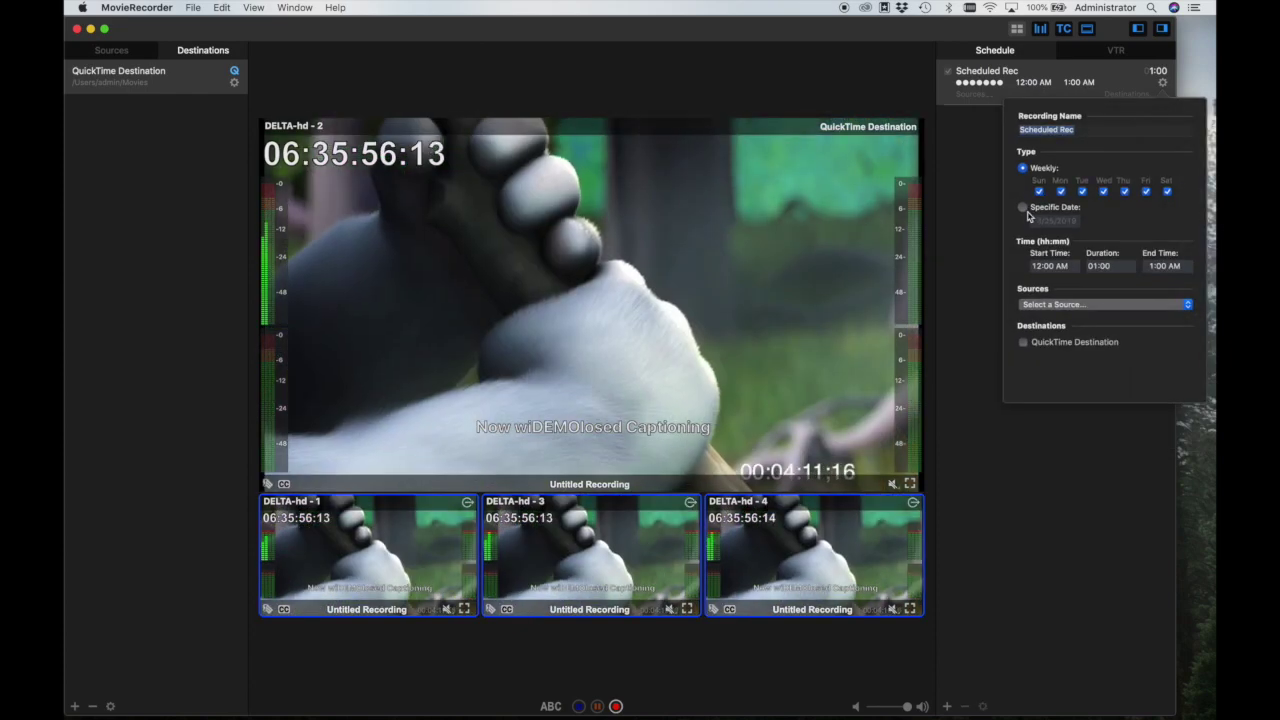
pyautogui.click(1023, 209)
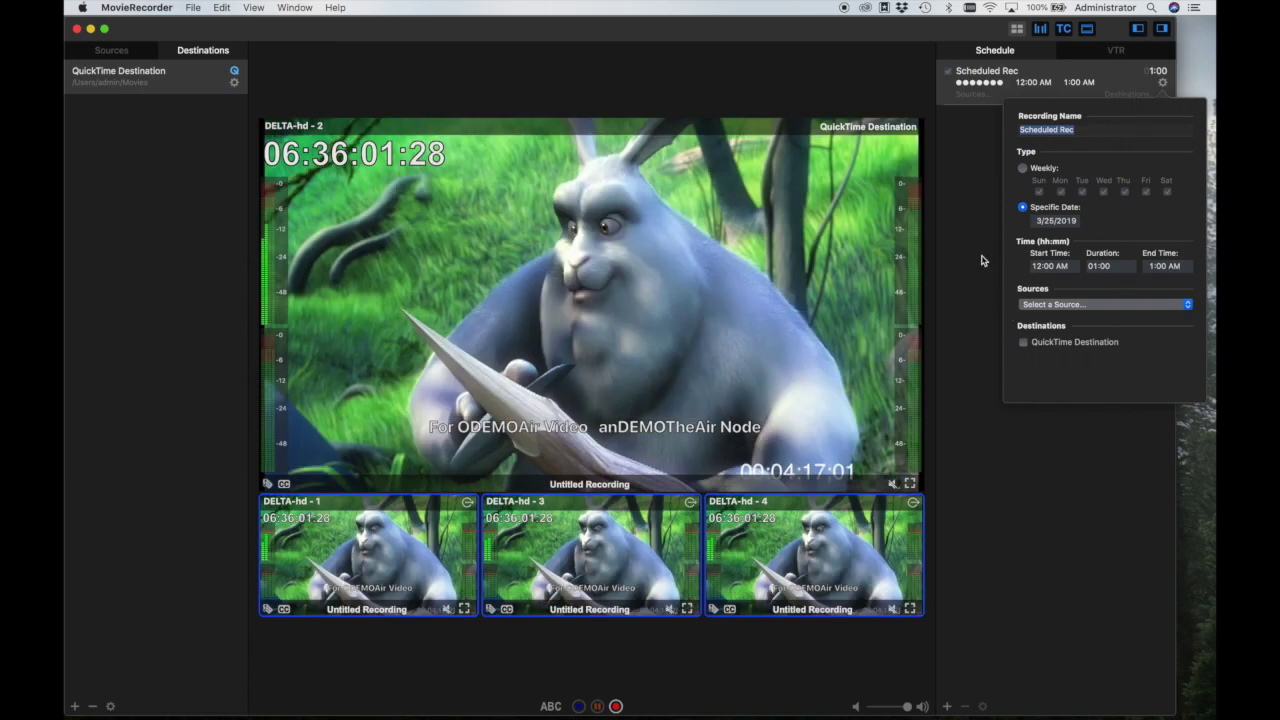
pyautogui.click(981, 260)
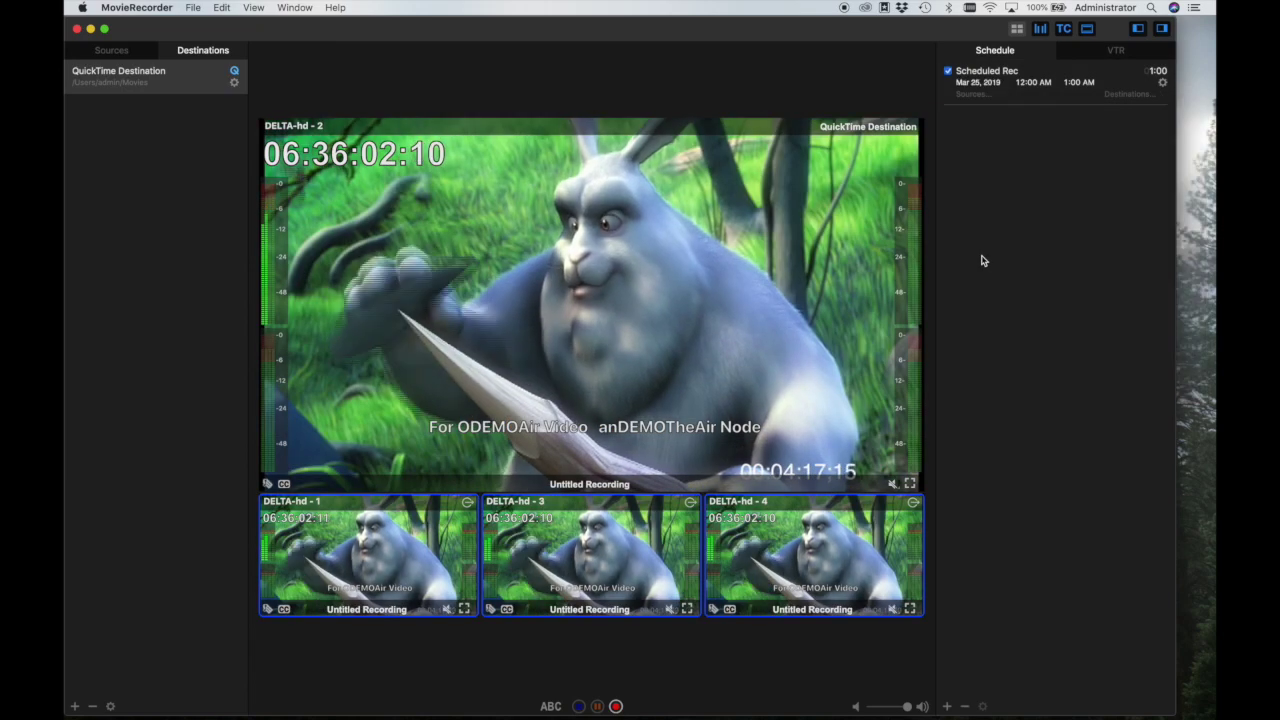
# Select all four viewers under VTR controls, then return to the recording schedule.
pyautogui.click(1101, 54)
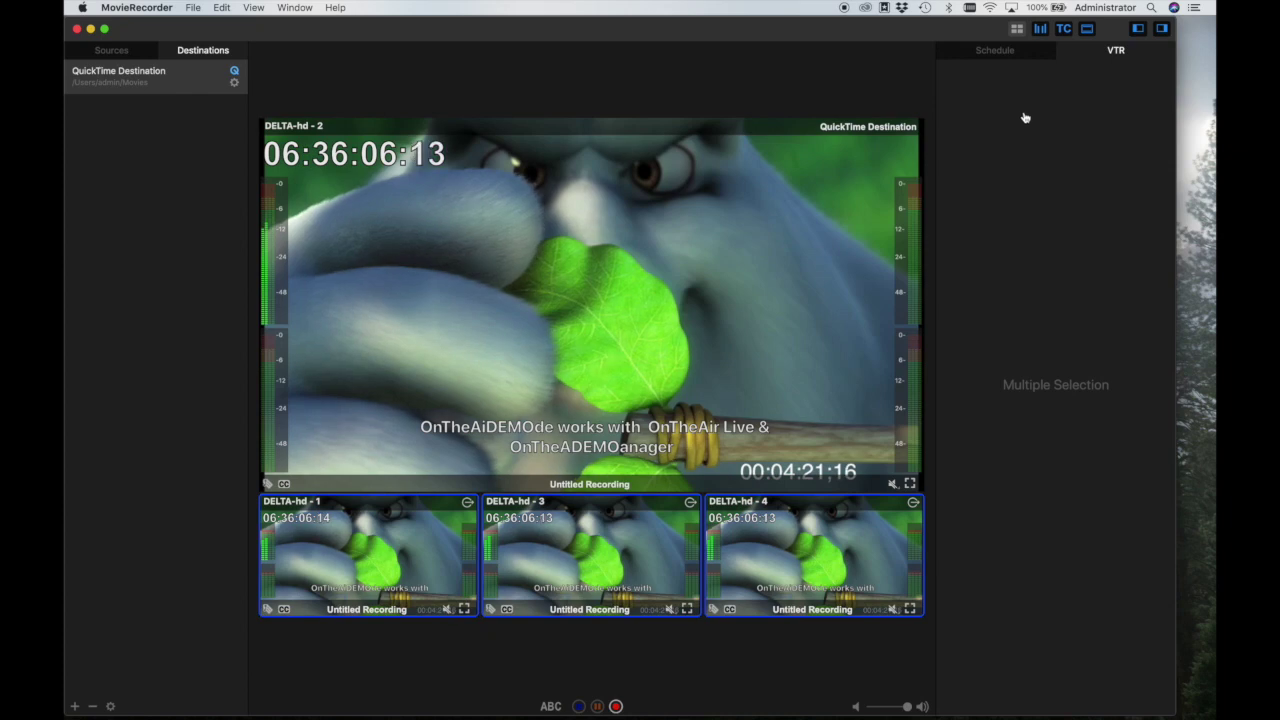
pyautogui.press('super+a')
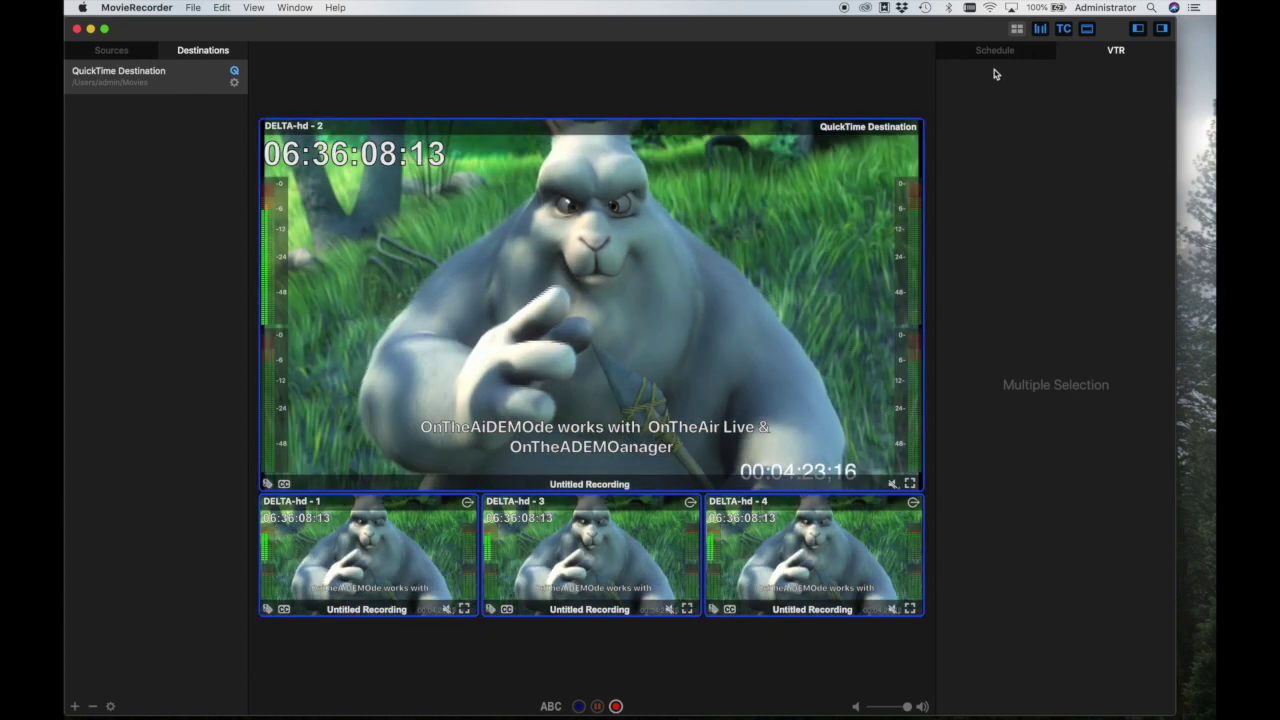
pyautogui.click(1004, 55)
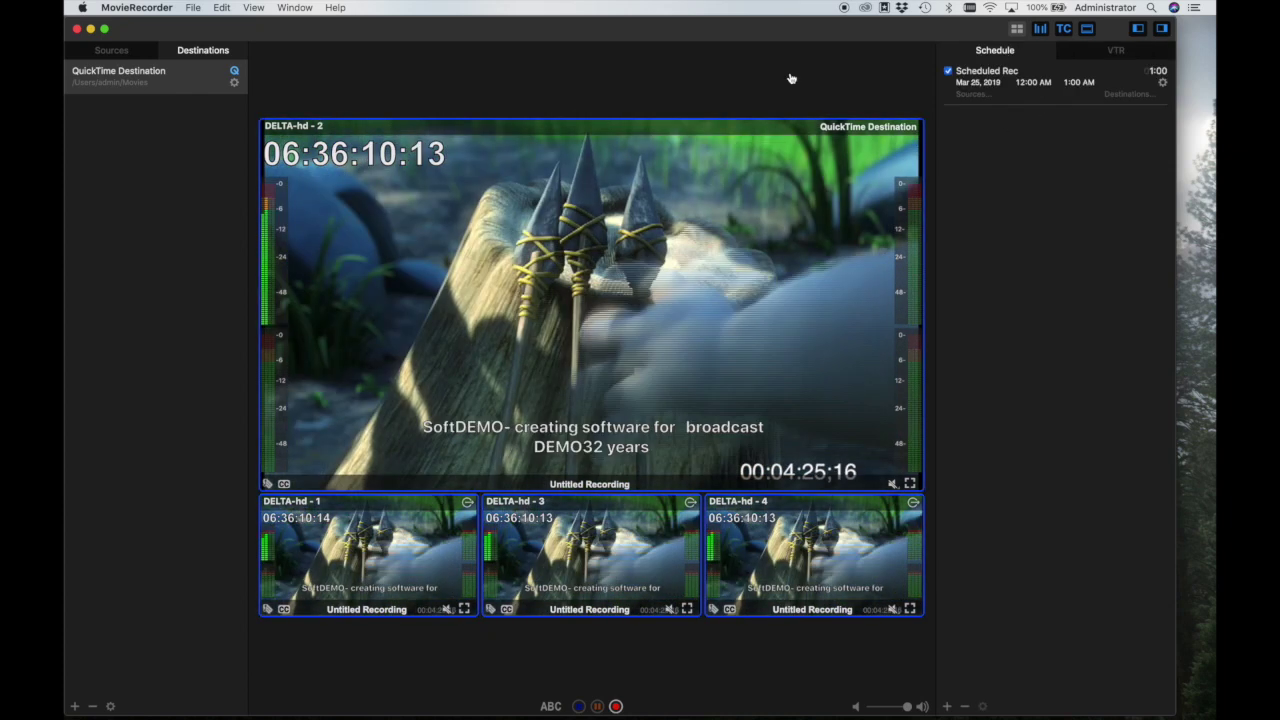